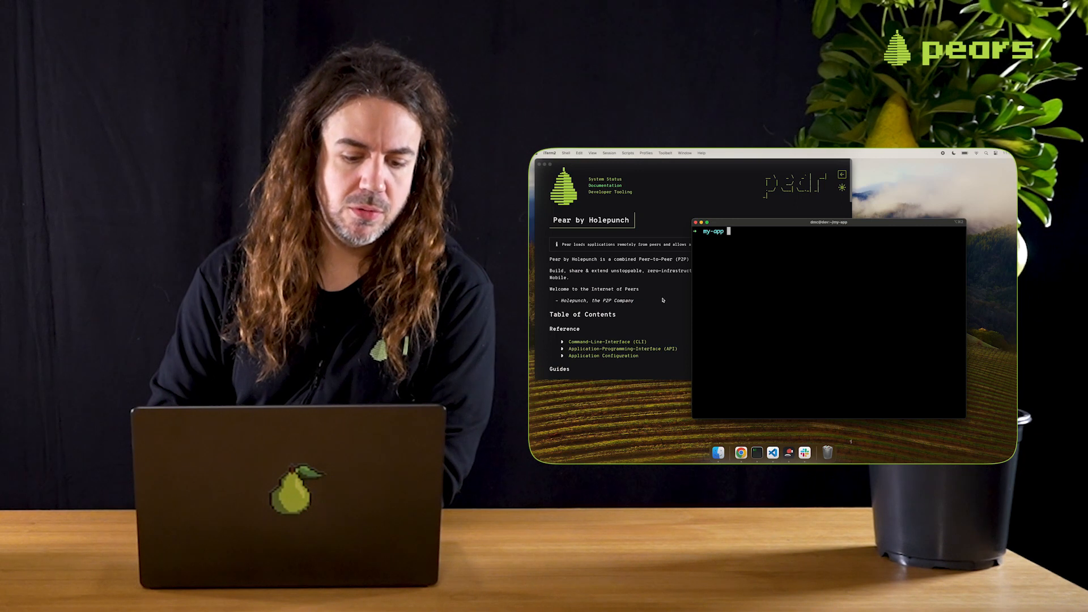
scroll(633, 289, down, 3)
Browse the Making a Pear Desktop Application guide to its chat demo, then return to the terminal
click(632, 289)
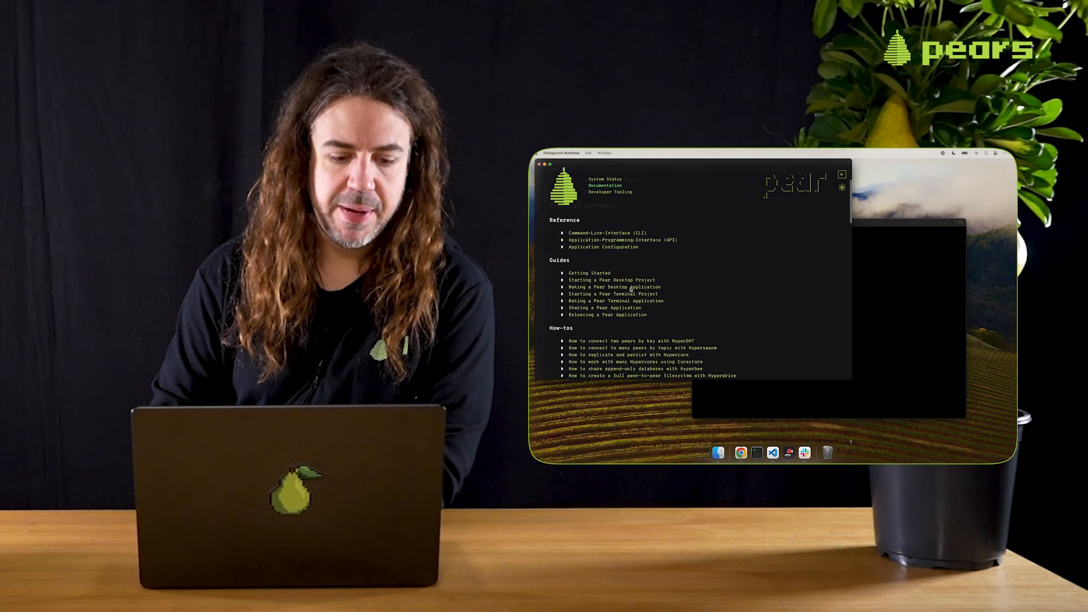
click(632, 288)
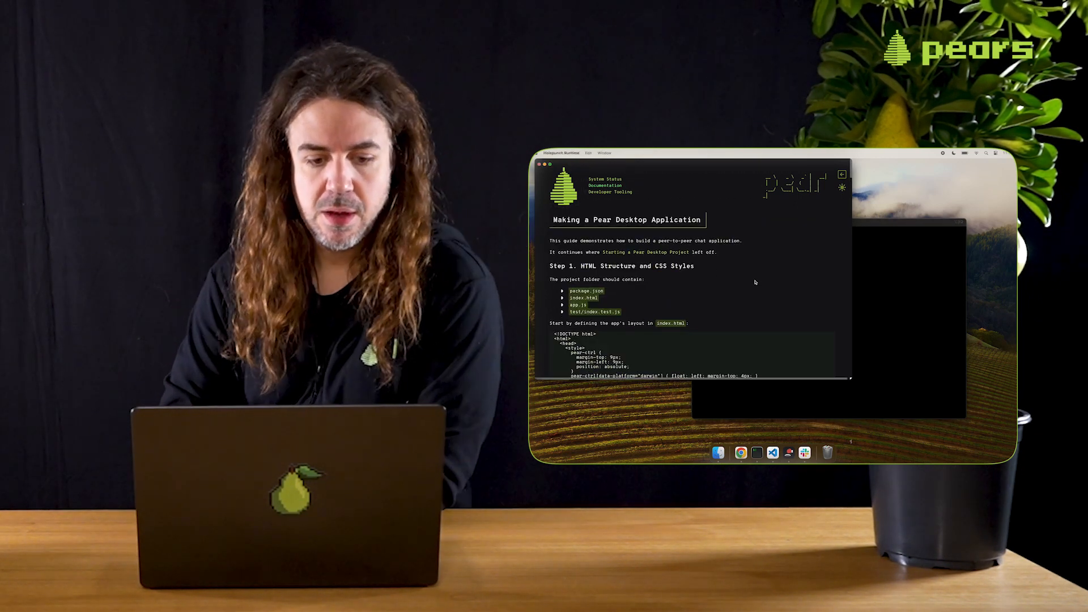
scroll(755, 282, down, 5)
scroll(755, 281, down, 5)
scroll(755, 281, down, 5)
scroll(755, 282, down, 5)
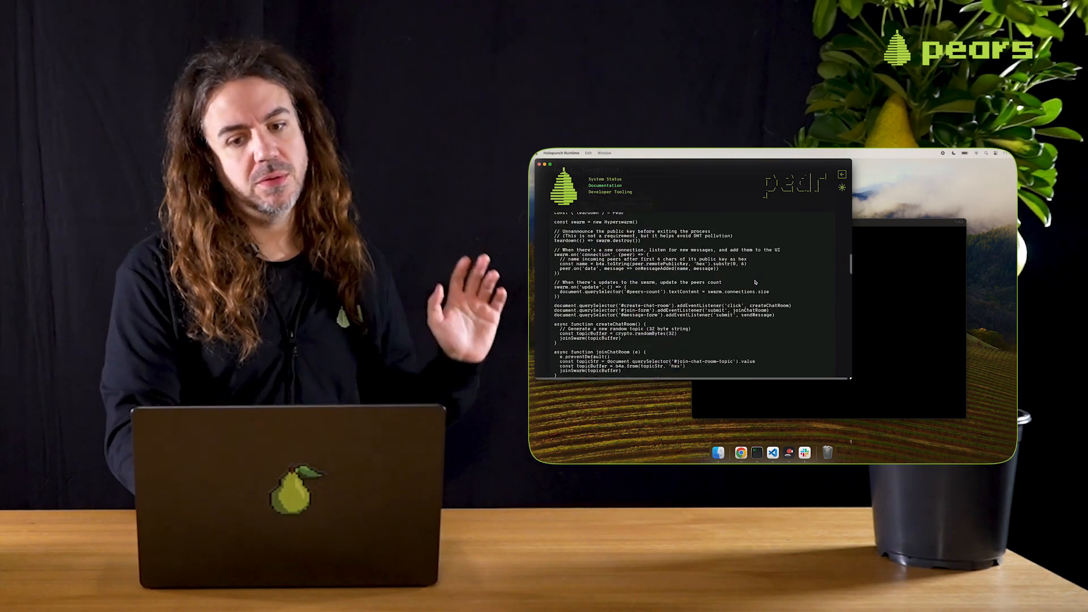
scroll(755, 282, down, 5)
scroll(755, 281, down, 5)
scroll(755, 281, down, 5)
scroll(755, 282, down, 5)
scroll(755, 282, up, 5)
scroll(756, 282, down, 5)
scroll(755, 282, up, 3)
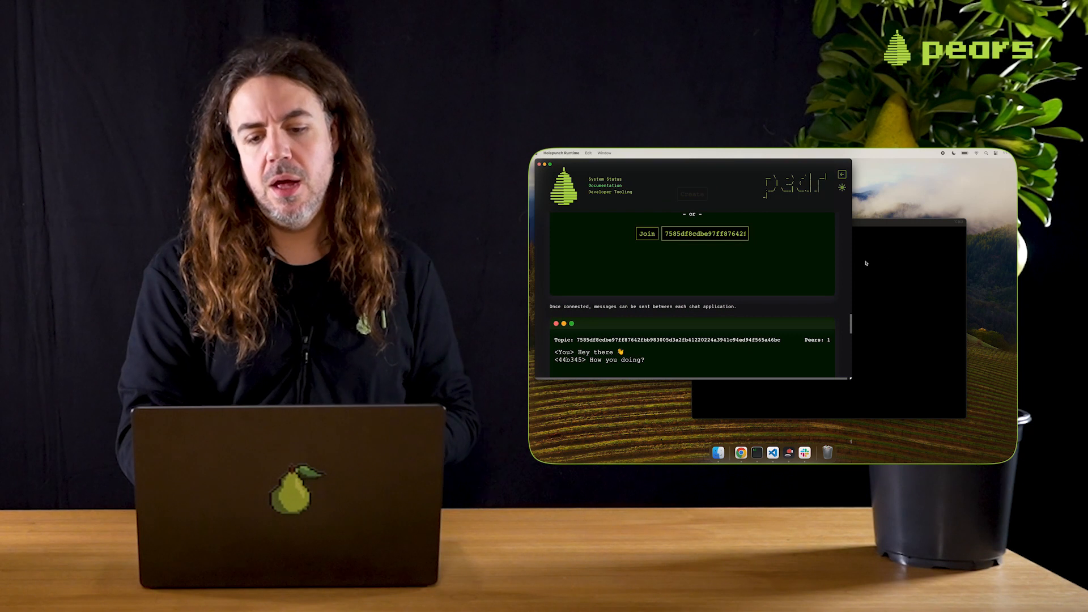
click(890, 262)
text(pea)
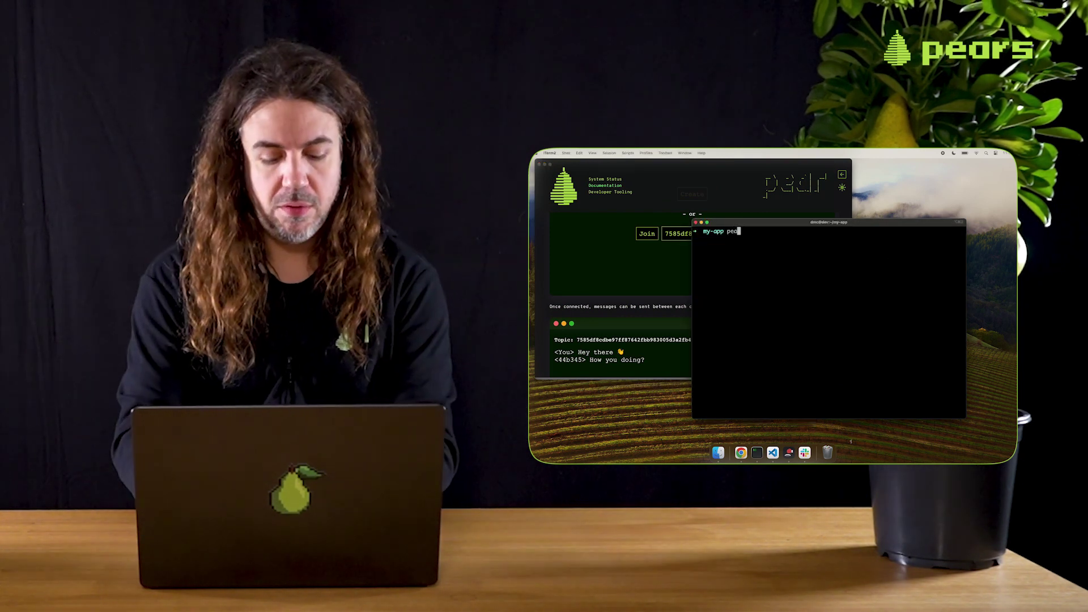
text(r)
Run pear for its command list, list my-app's files, and open the folder in VS Code with 'code .'
key(Return)
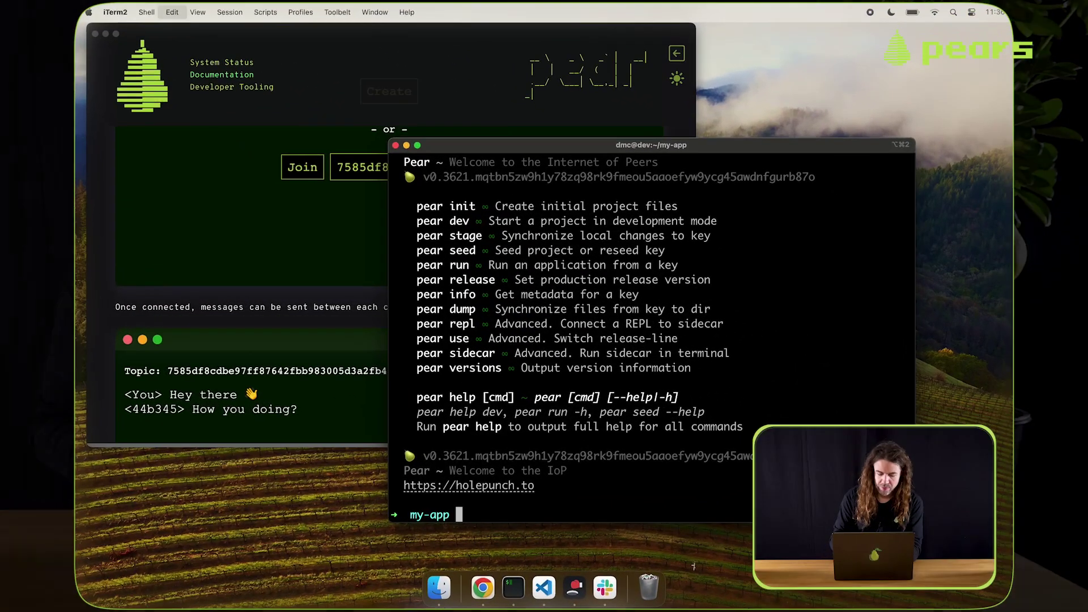
key(ctrl+l)
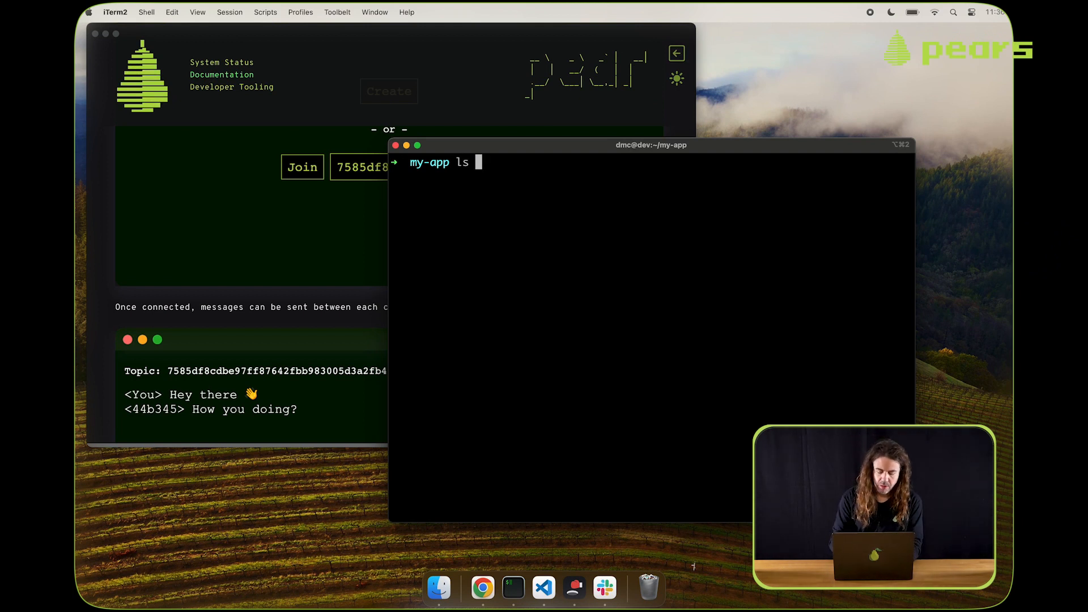
key(Return)
text(code .)
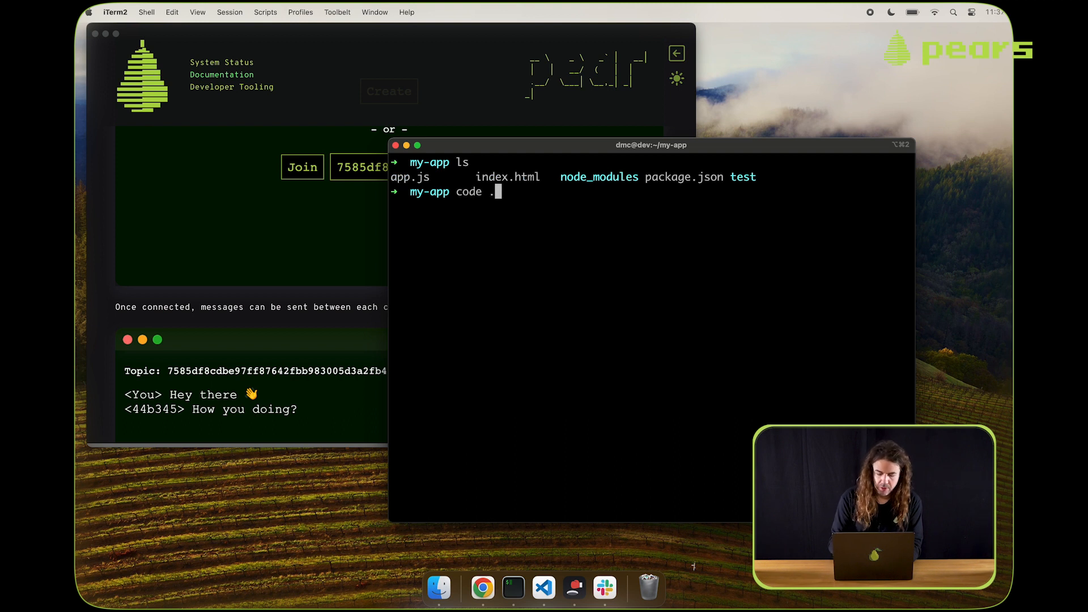
key(Return)
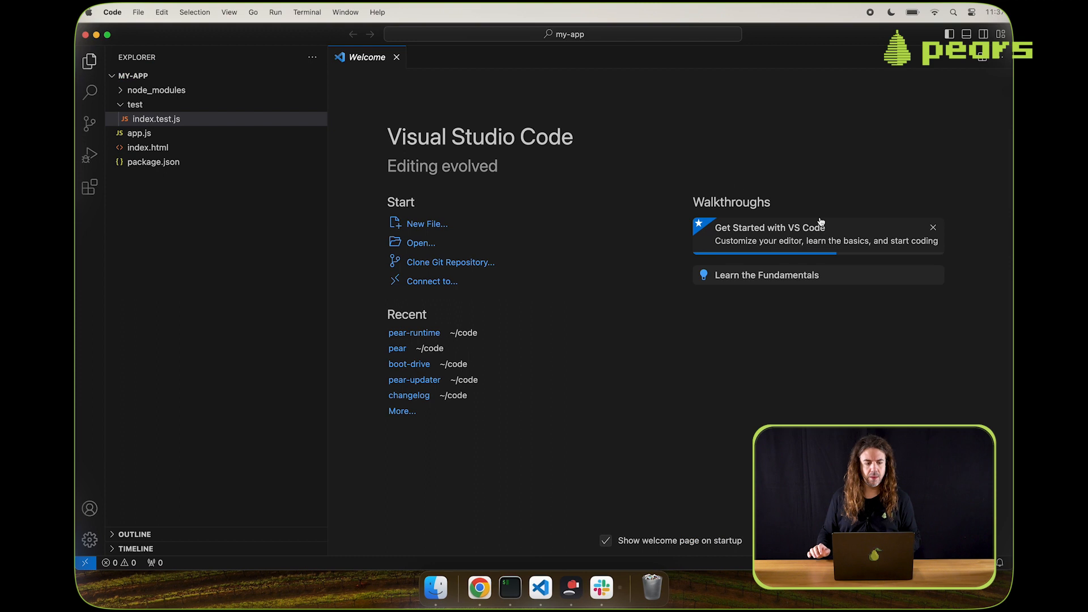
Review index.html against the guide, find its '<script' tag, and open the linked app.js
click(151, 149)
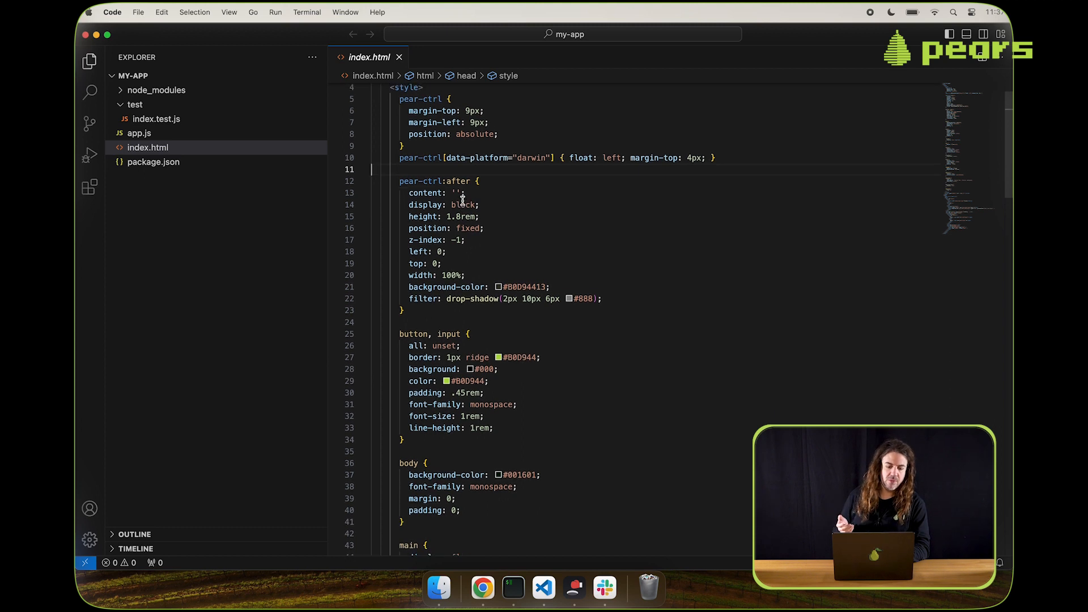
click(576, 587)
scroll(332, 302, up, 10)
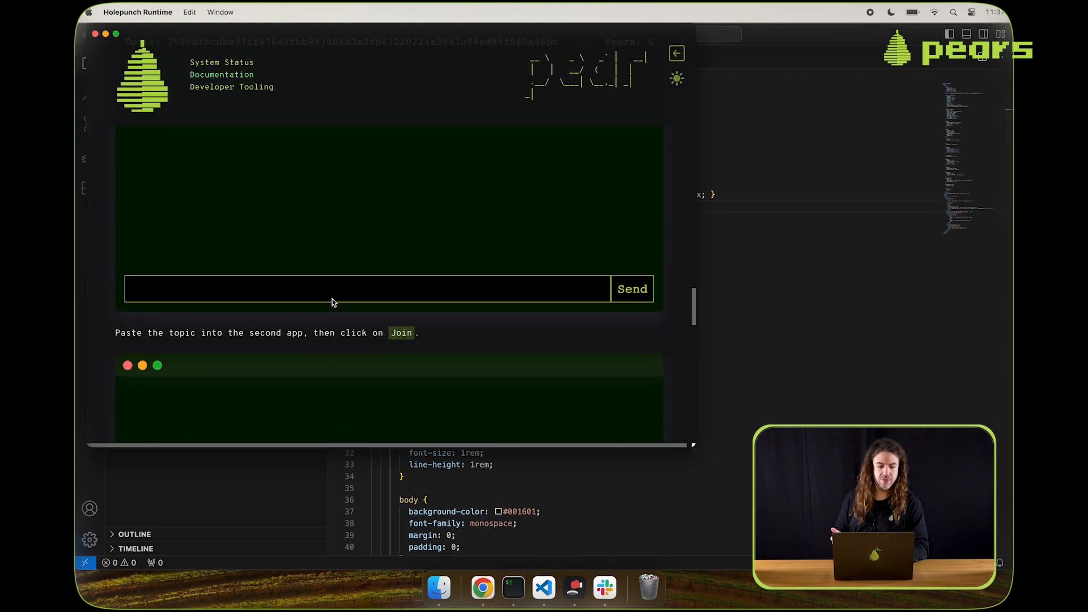
scroll(332, 303, up, 10)
scroll(333, 301, up, 10)
scroll(333, 302, up, 10)
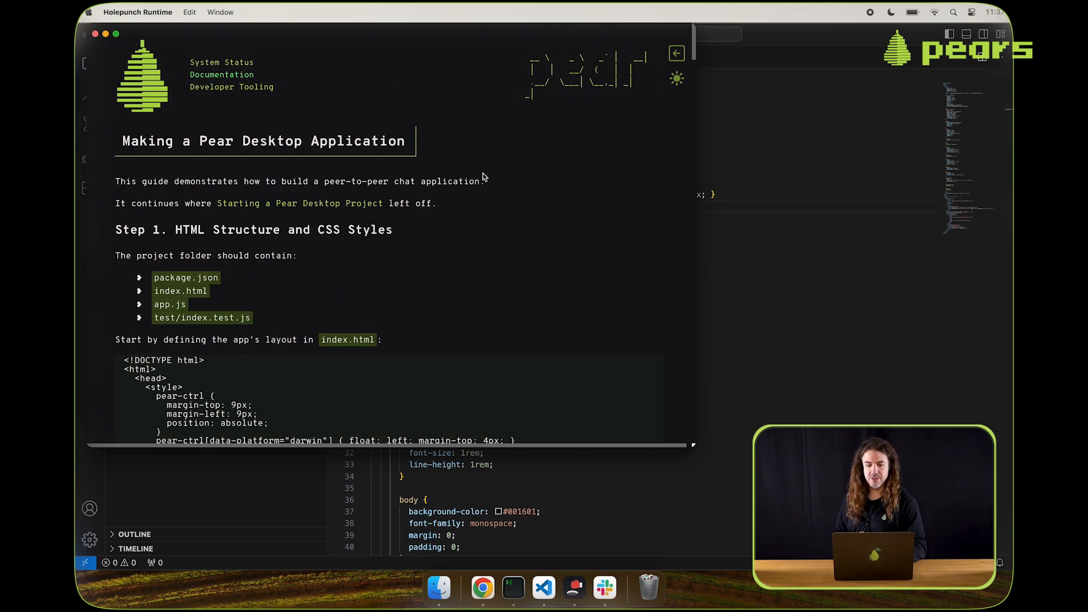
click(705, 251)
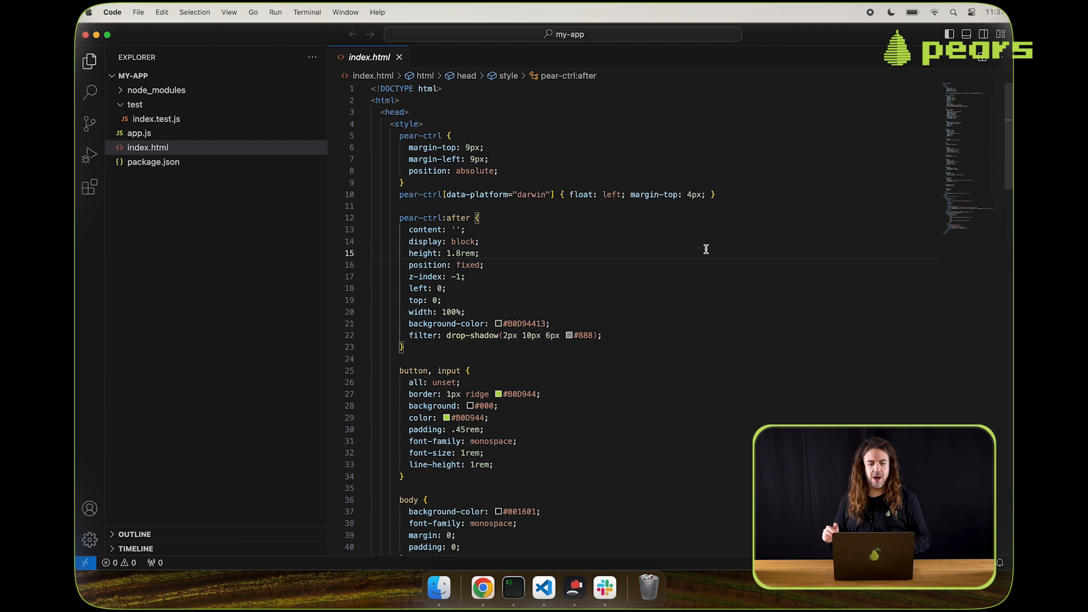
scroll(706, 250, down, 15)
scroll(706, 249, down, 15)
scroll(706, 249, up, 3)
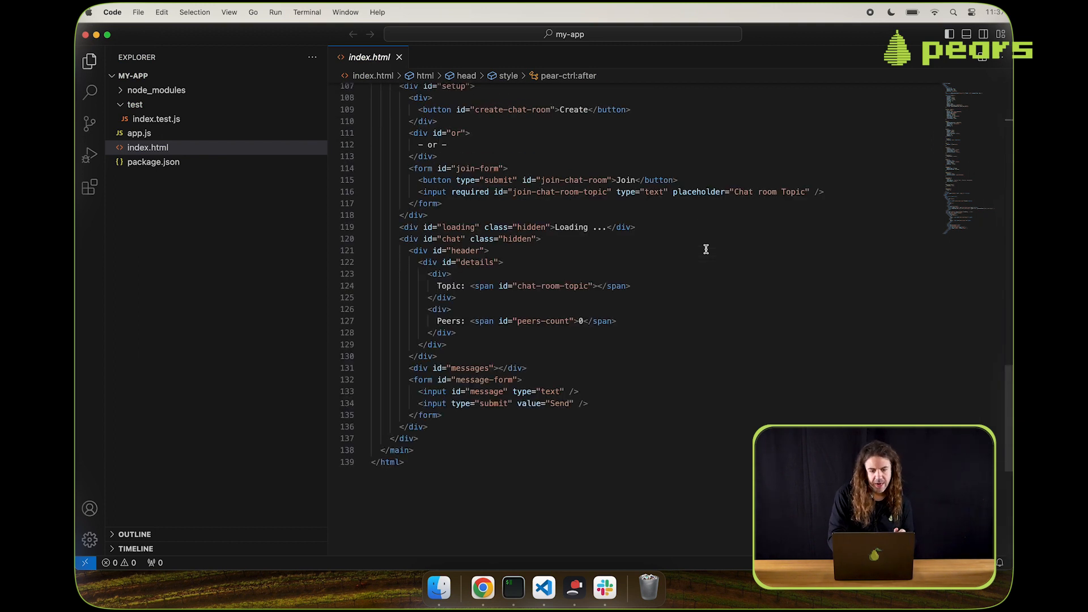
scroll(707, 250, up, 5)
key(super+f)
text(<scrip)
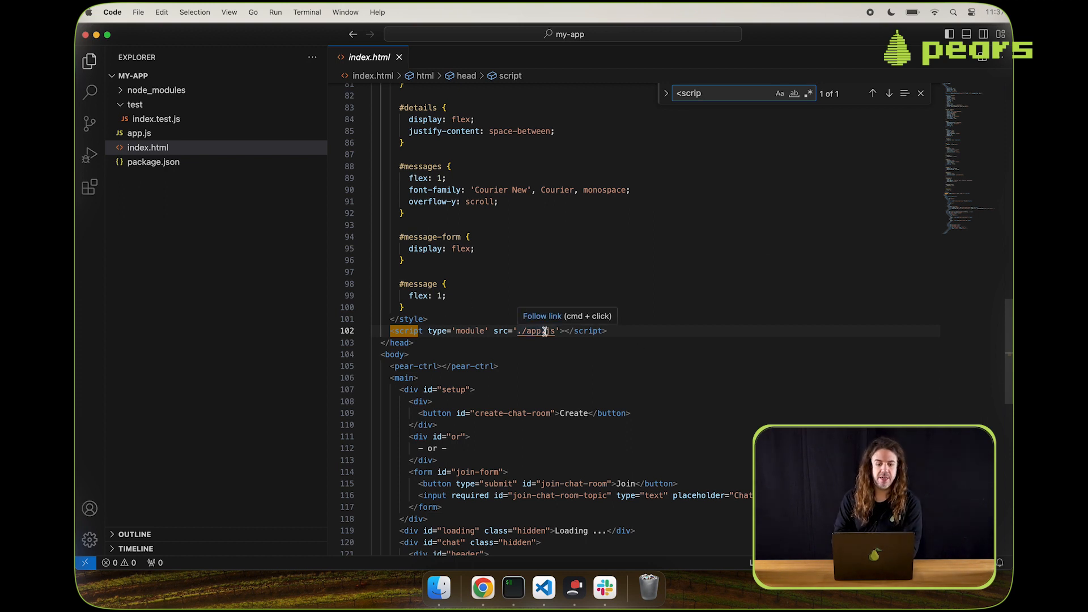
click(140, 134)
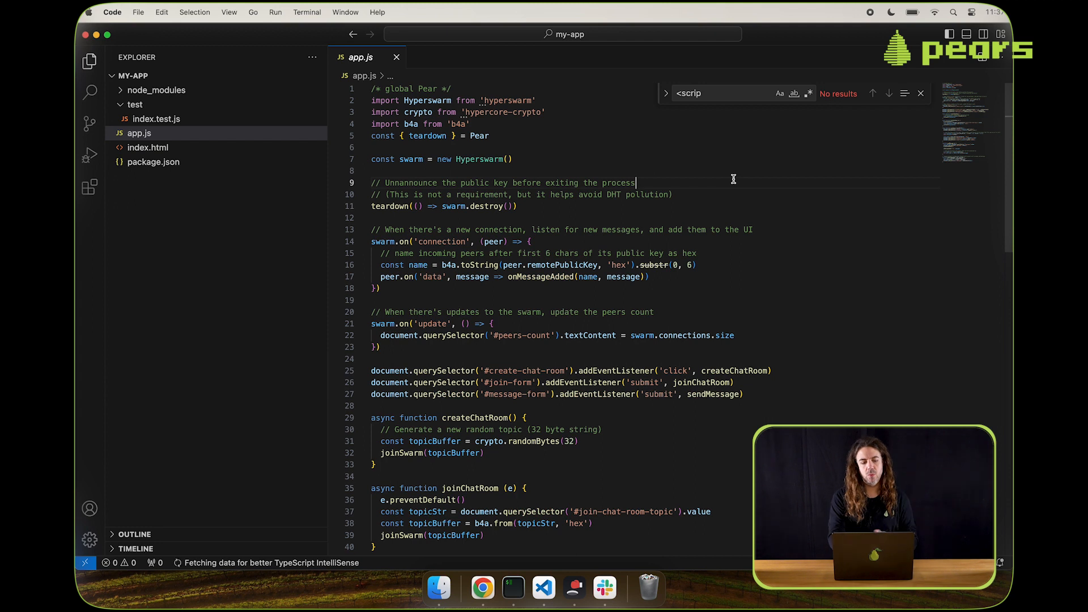
Run 'pear dev' from a cleared terminal and bring the launched Create/Join chat window forward
click(513, 588)
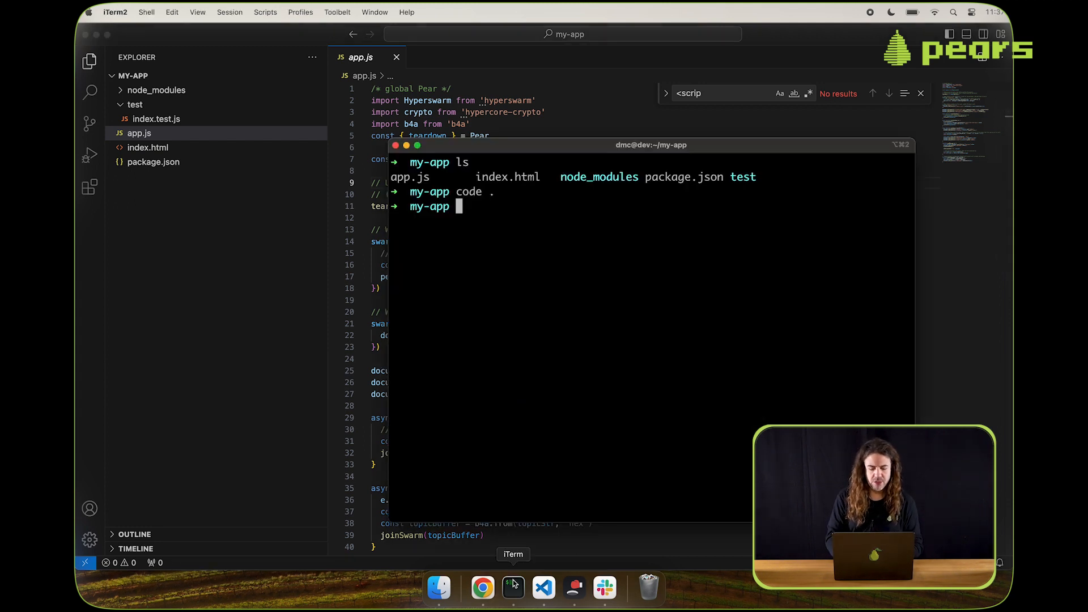
key(ctrl+l)
text(pear dev)
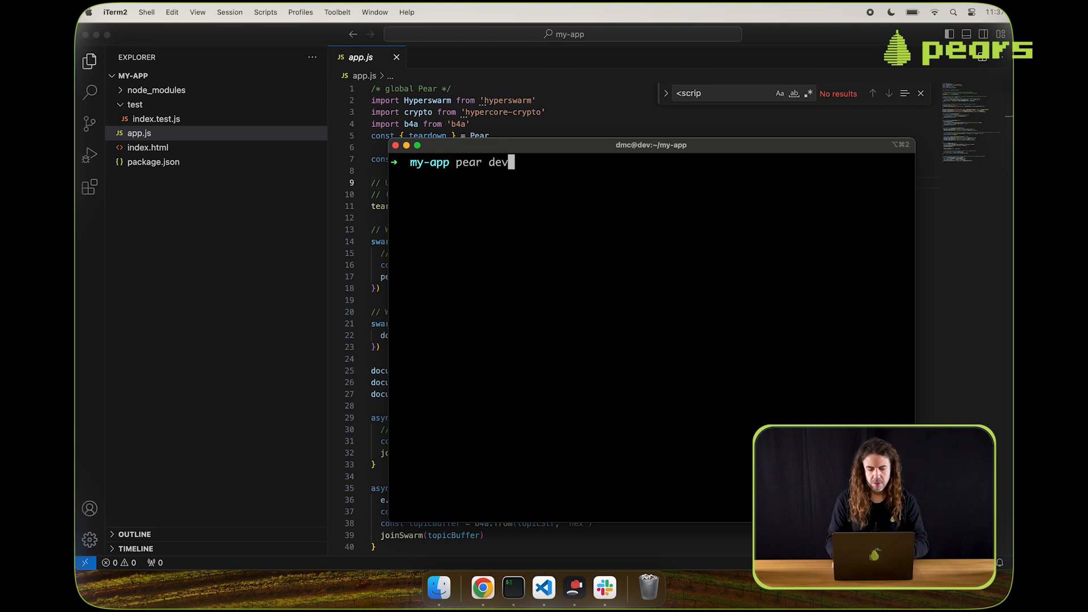
key(Return)
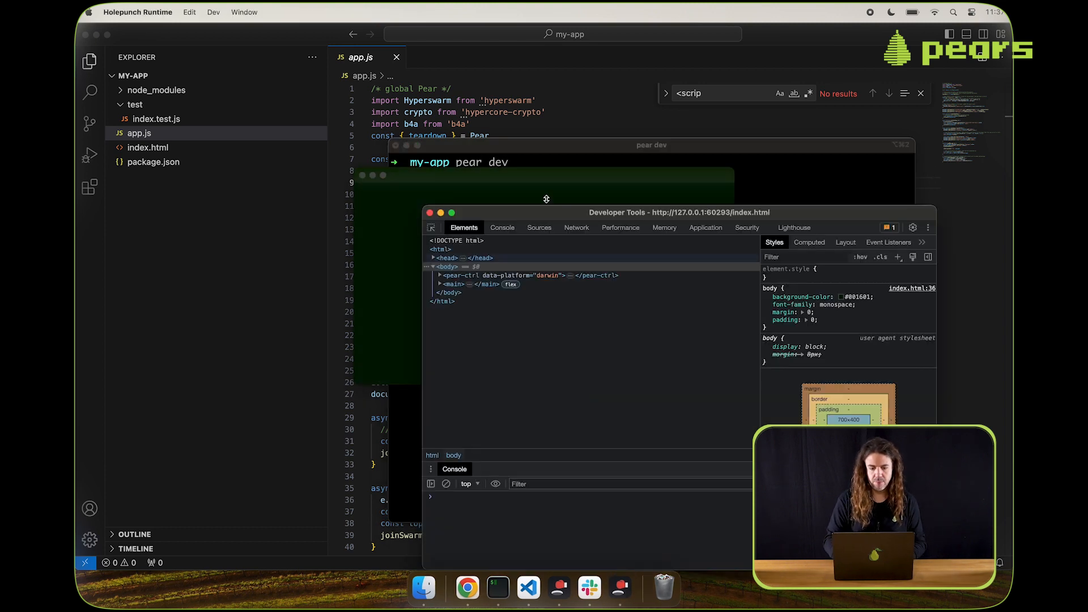
click(535, 175)
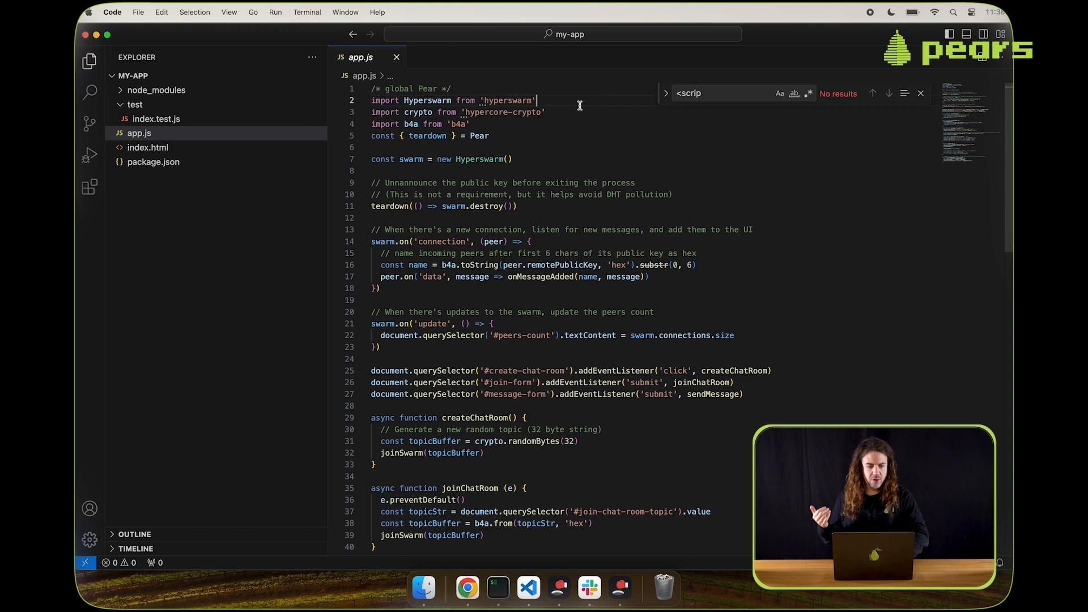
click(920, 94)
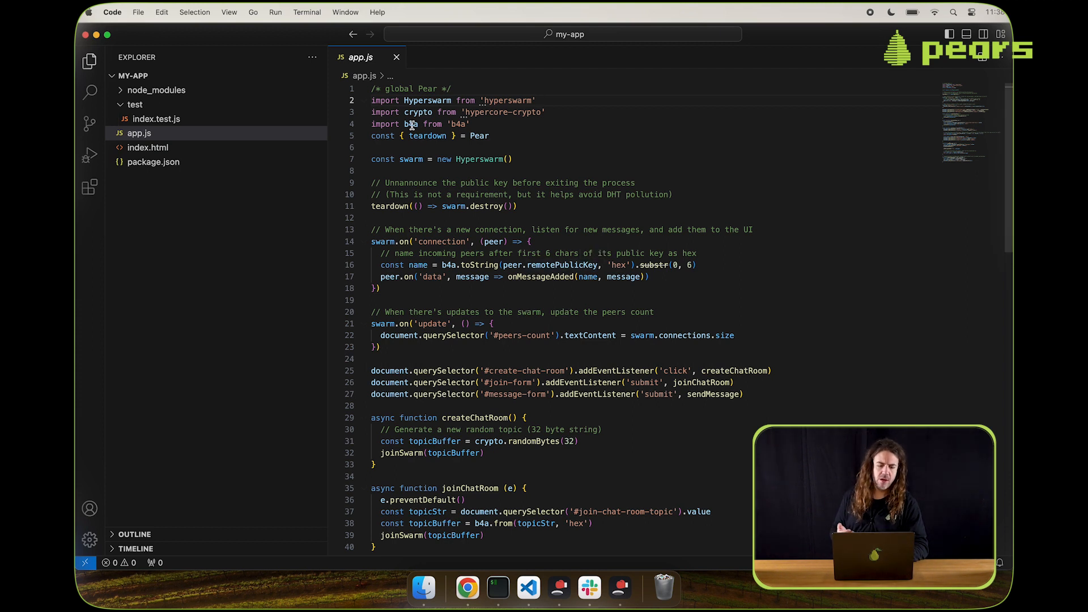
mouse_move(480, 160)
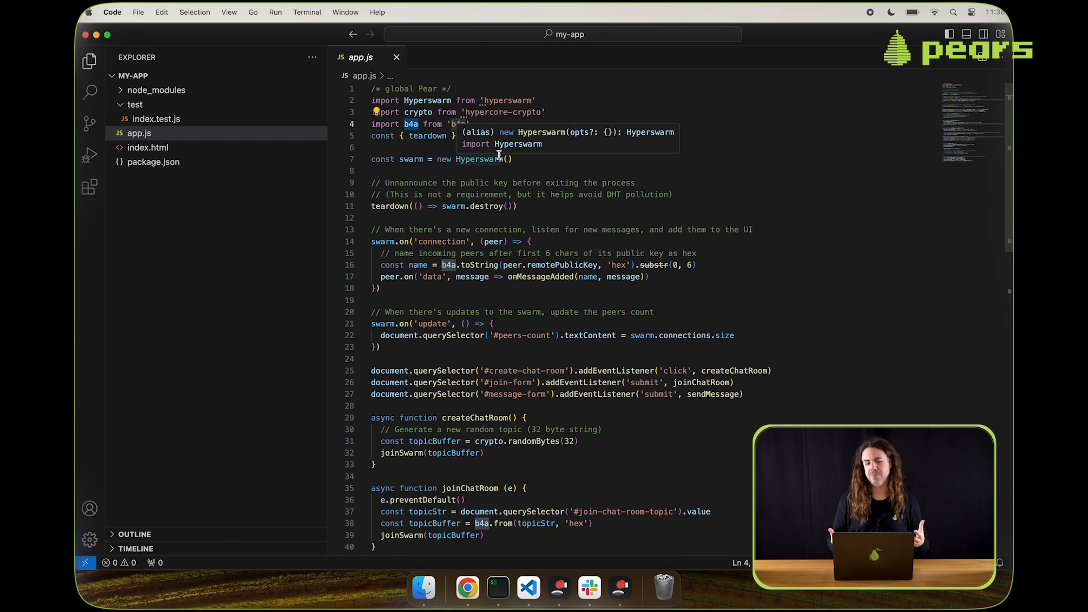
click(547, 193)
scroll(547, 194, down, 3)
scroll(547, 194, up, 3)
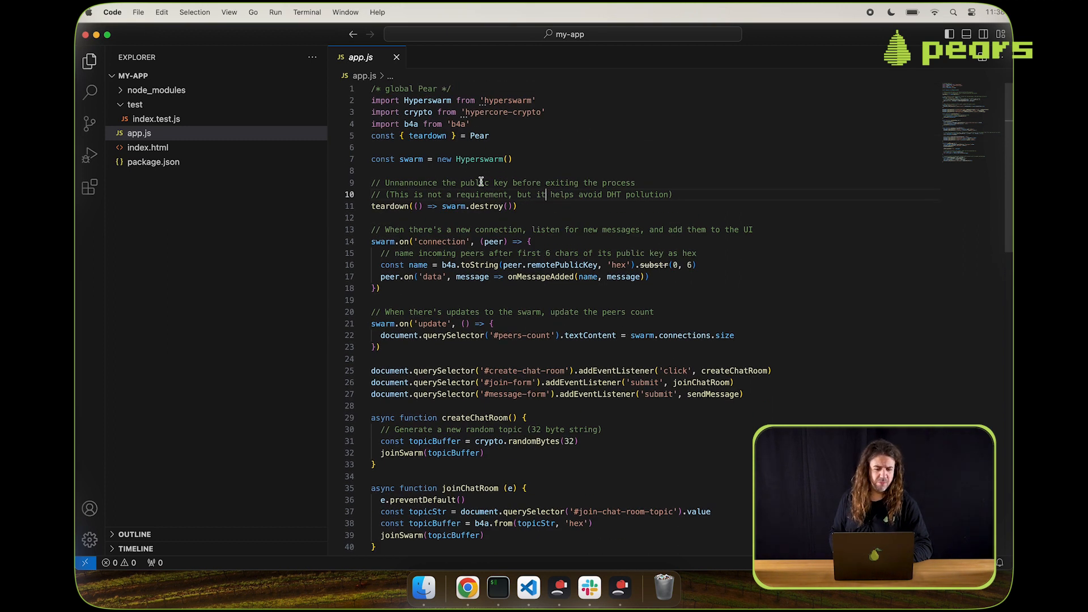
double_click(412, 159)
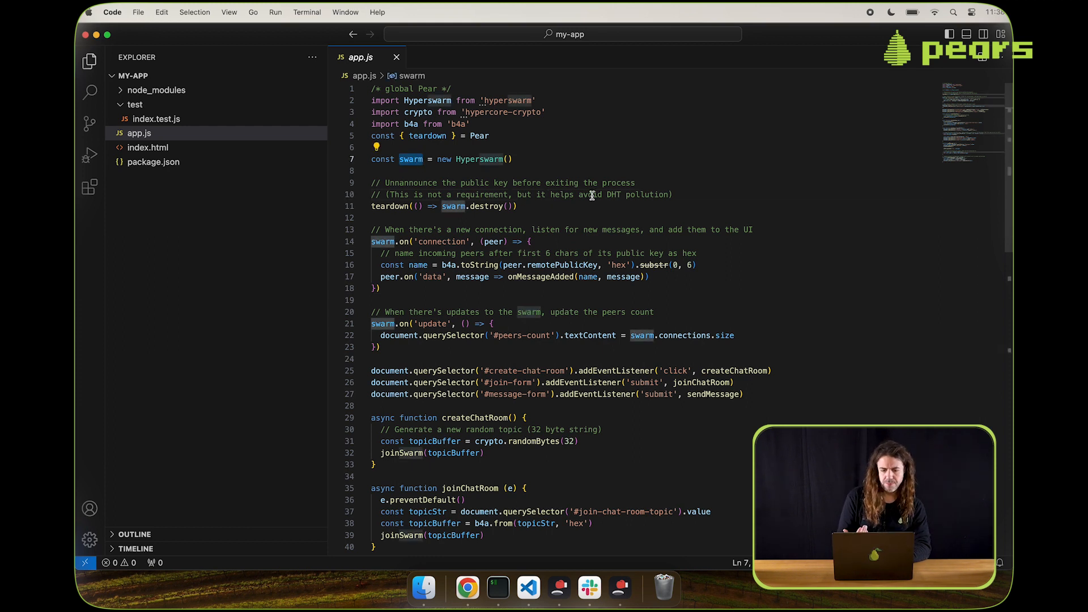
scroll(593, 195, down, 3)
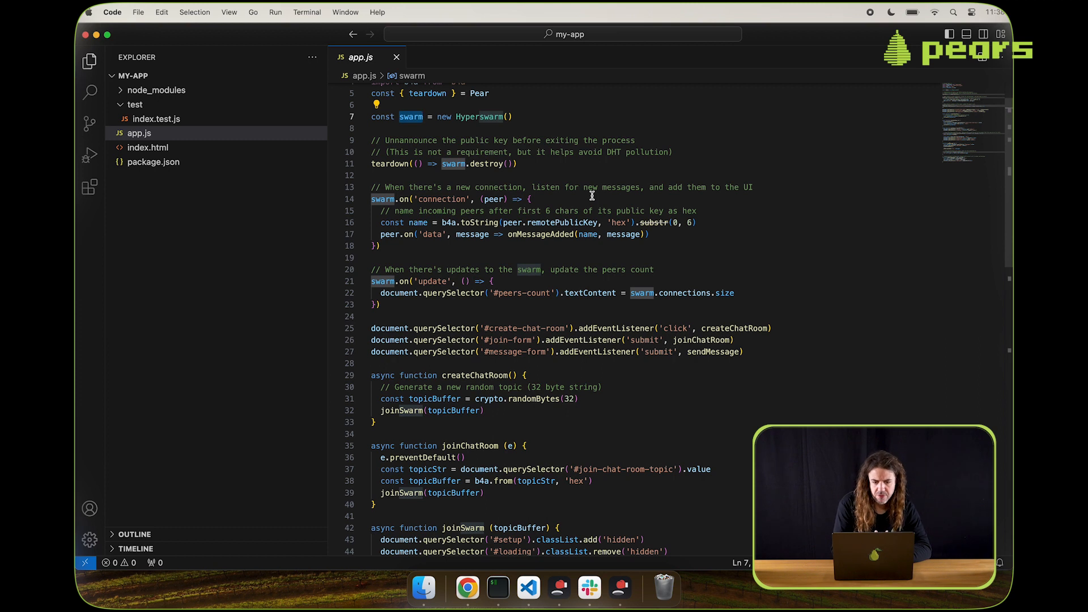
scroll(593, 194, up, 2)
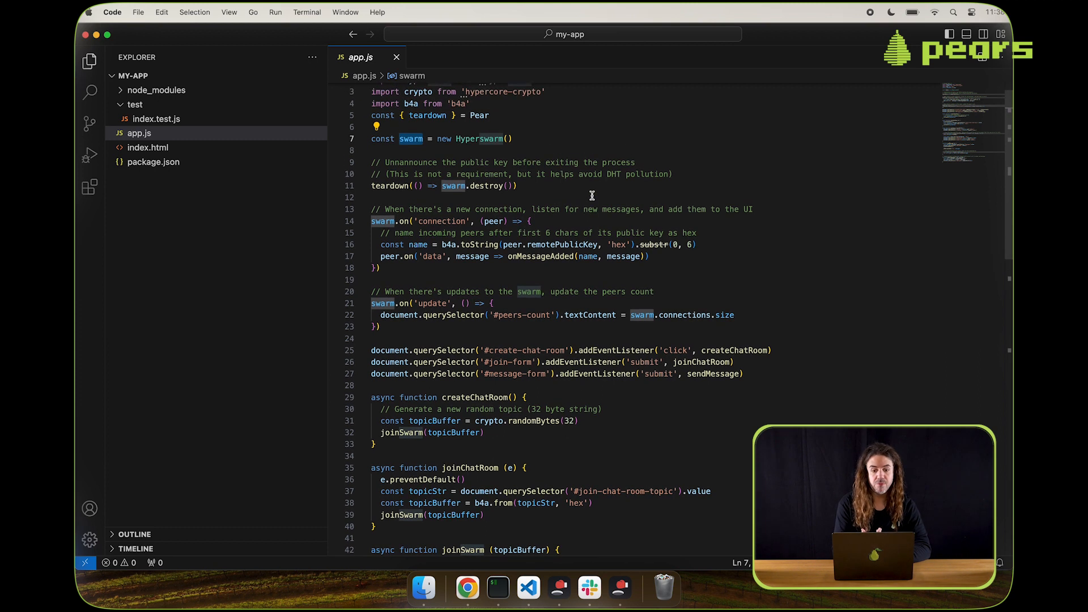
scroll(593, 196, down, 3)
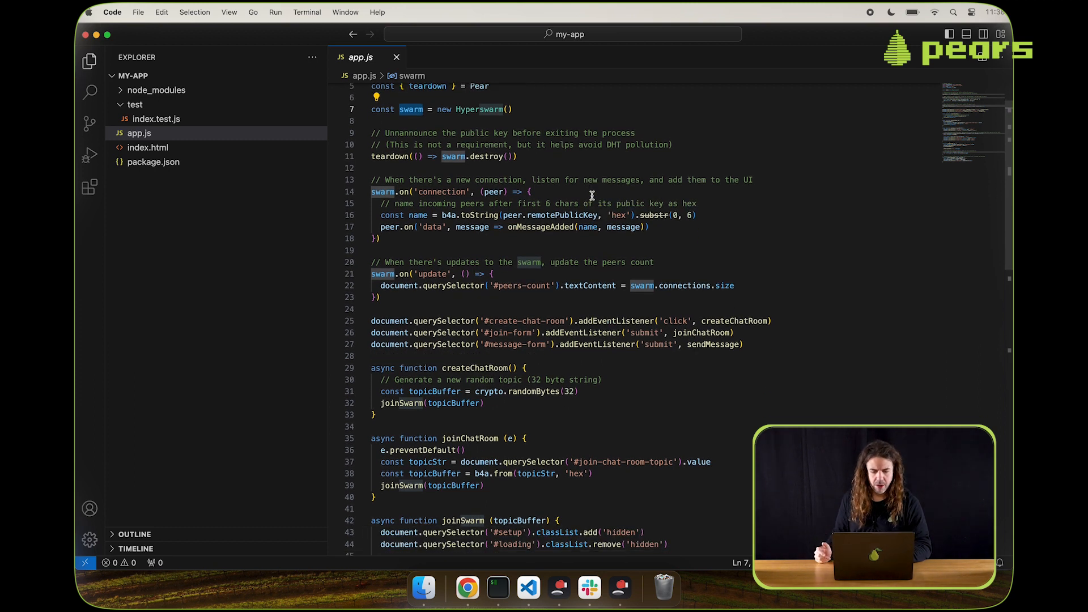
scroll(593, 196, up, 4)
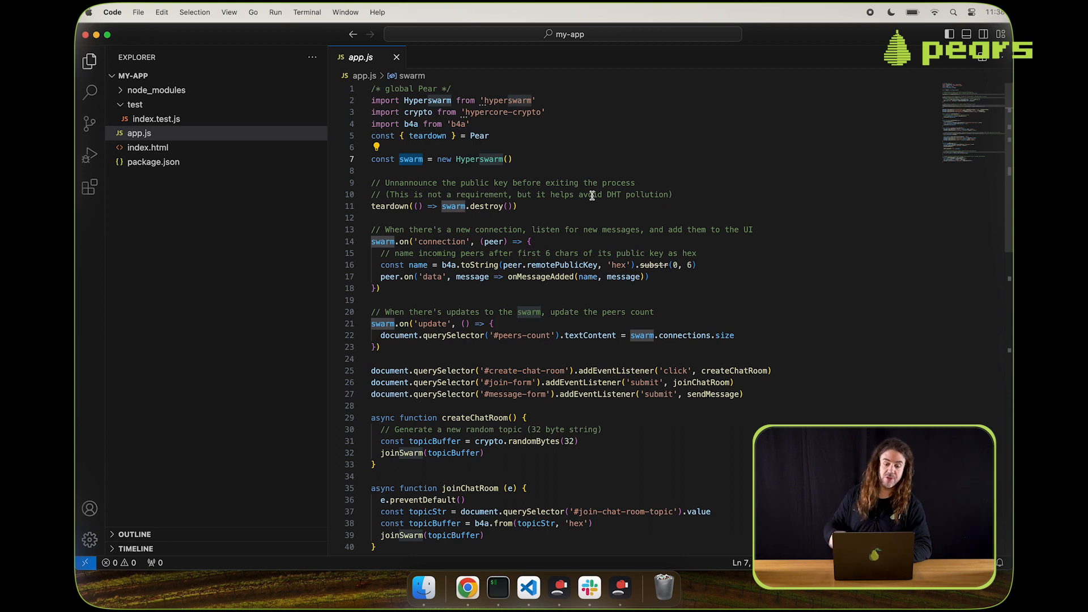
scroll(593, 195, down, 4)
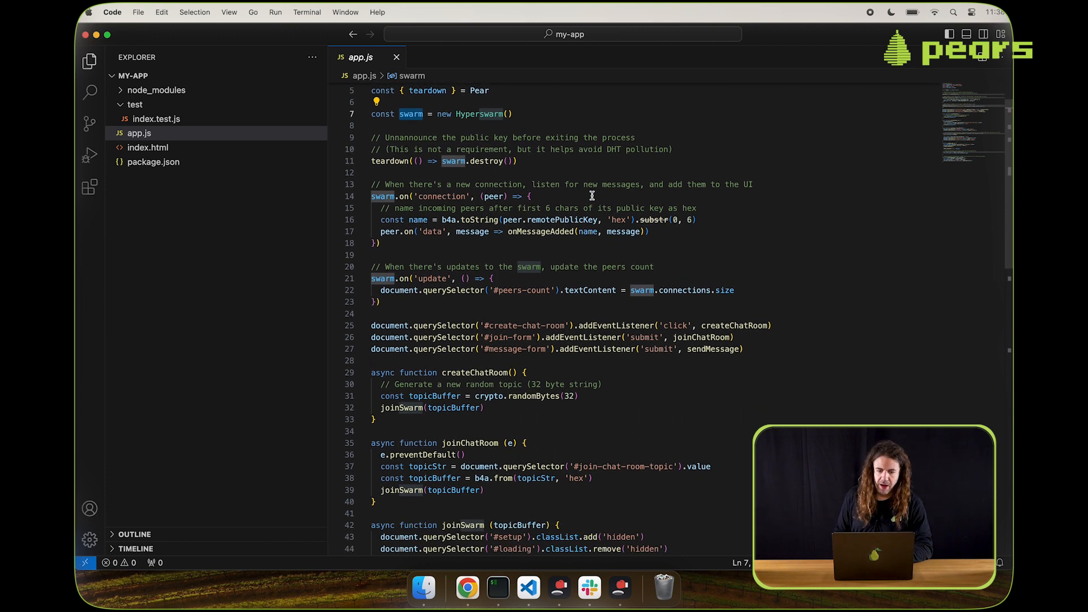
click(389, 197)
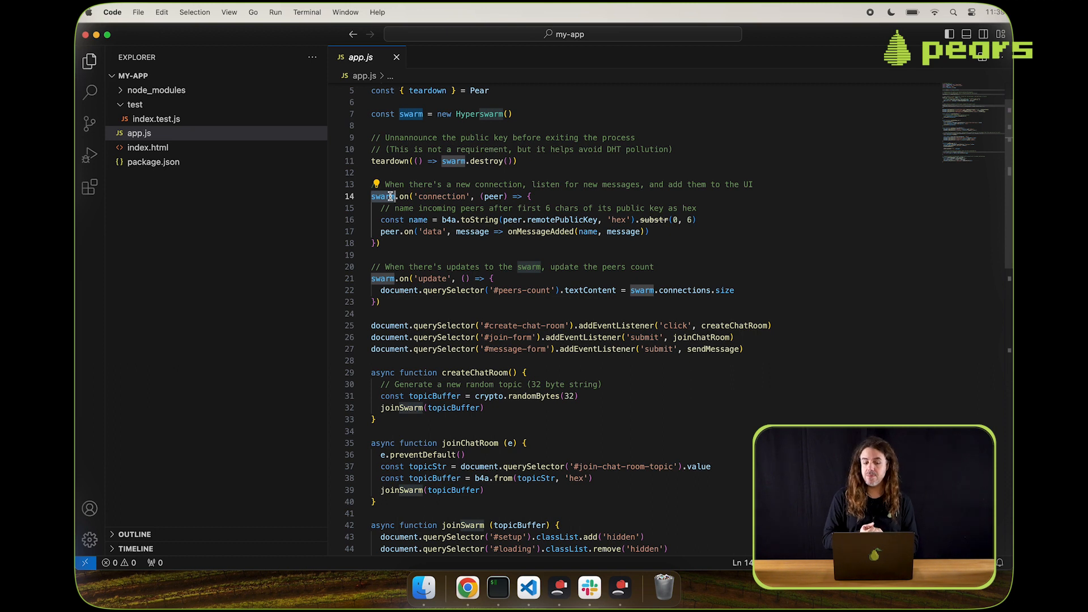
scroll(476, 222, down, 2)
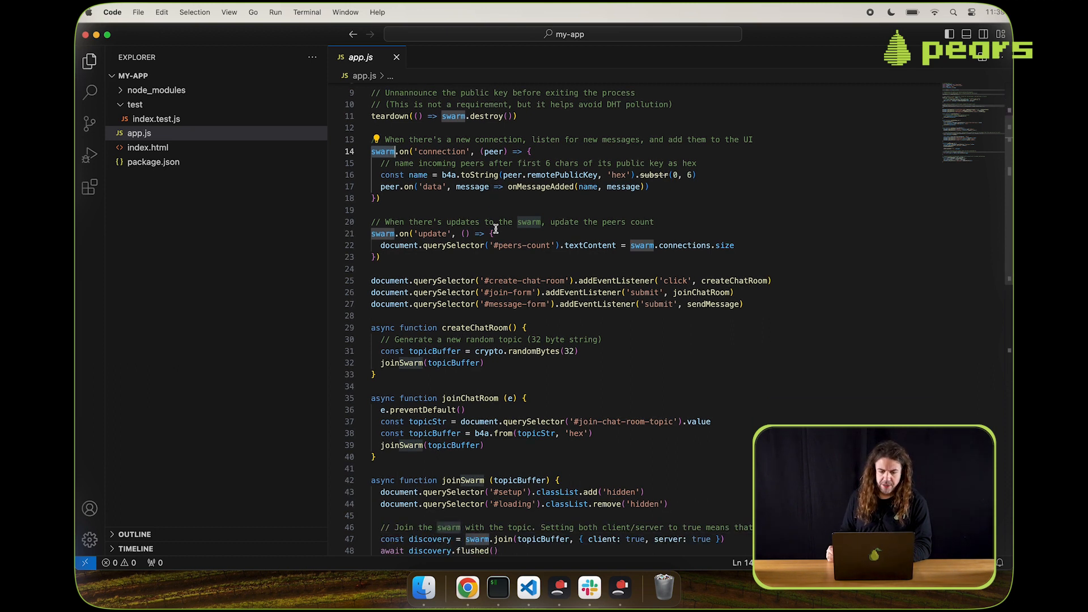
double_click(492, 152)
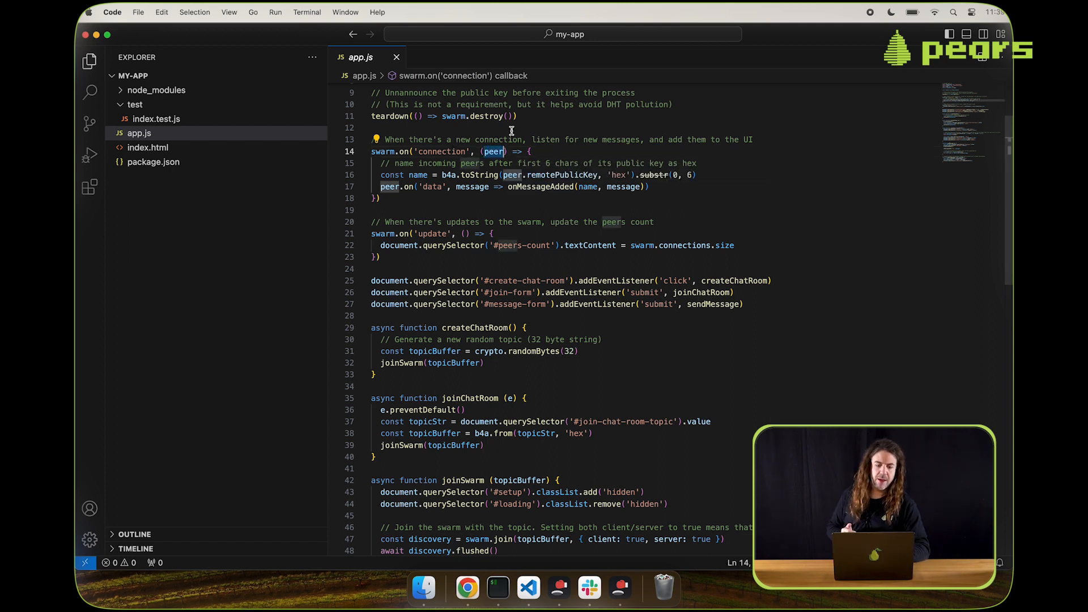
double_click(585, 176)
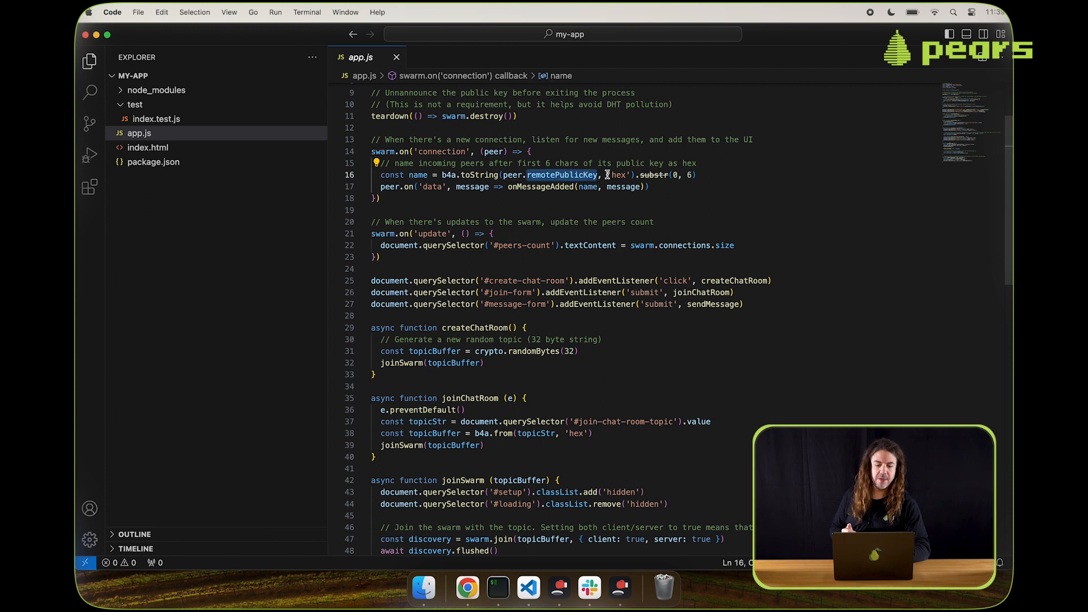
click(722, 174)
scroll(722, 175, down, 2)
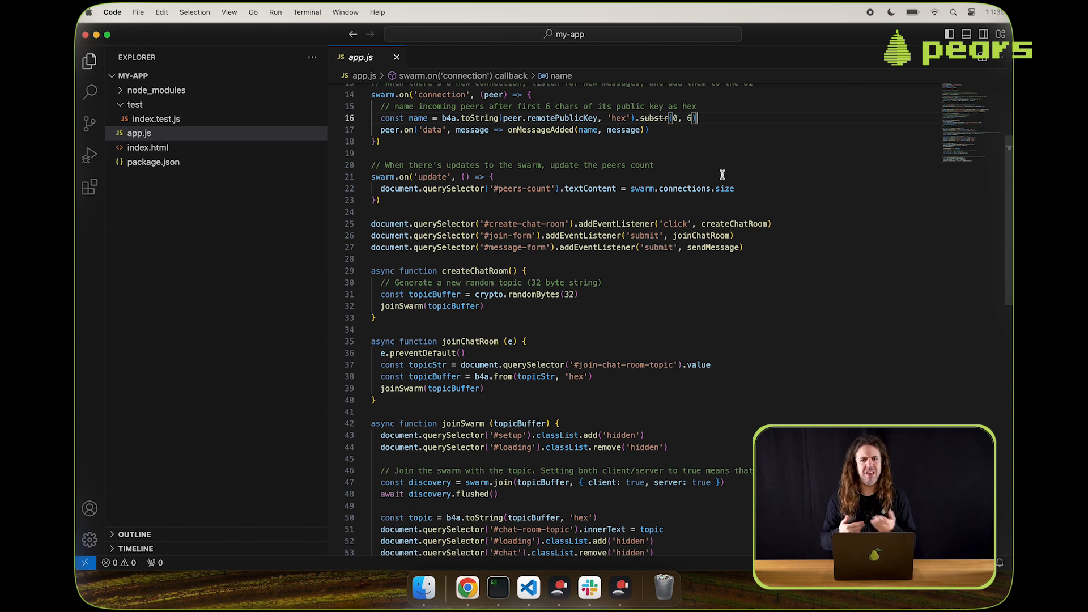
scroll(722, 179, down, 3)
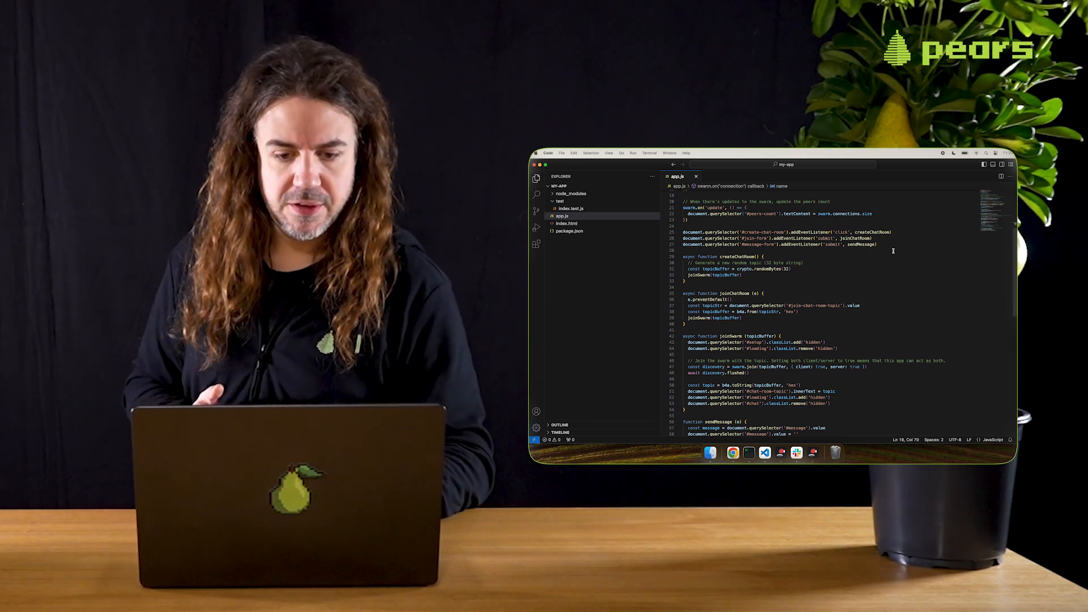
scroll(893, 250, down, 4)
scroll(893, 250, down, 2)
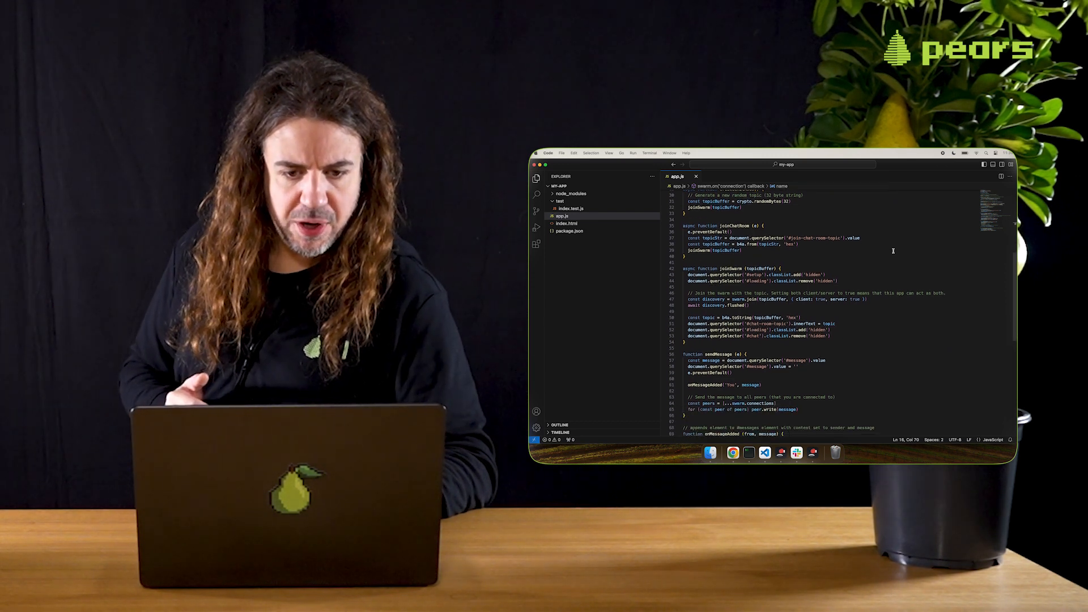
scroll(892, 250, down, 2)
scroll(893, 250, down, 1)
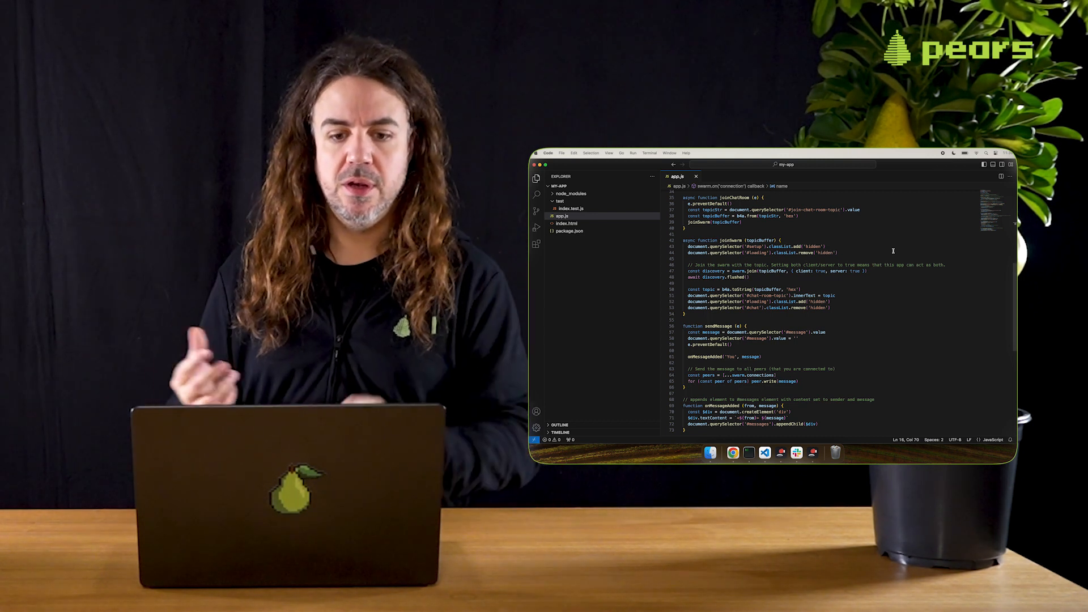
scroll(894, 250, down, 2)
scroll(893, 250, down, 3)
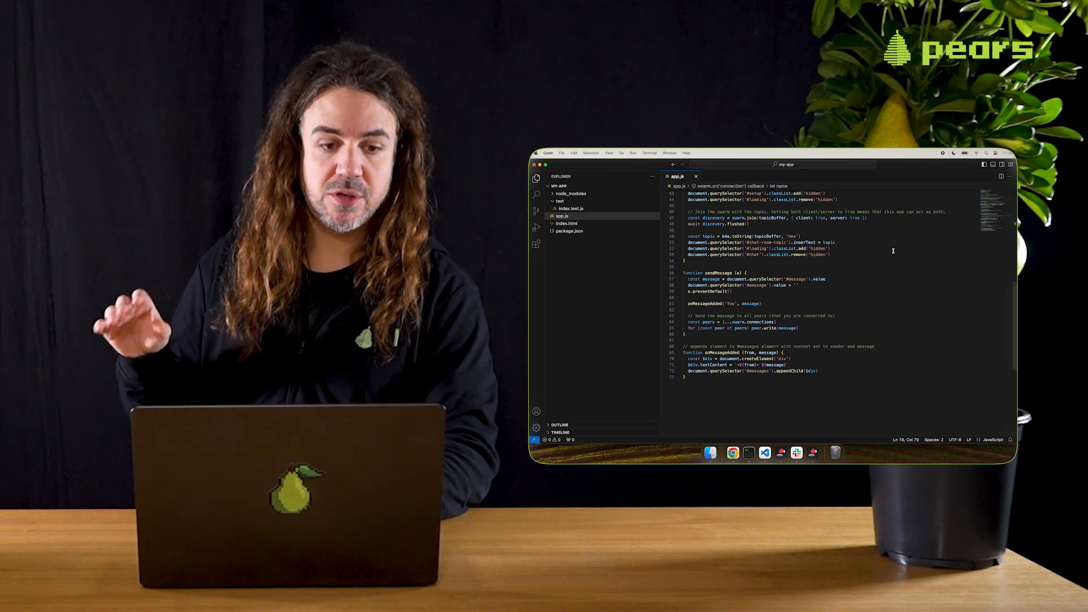
scroll(892, 250, up, 5)
scroll(893, 251, up, 5)
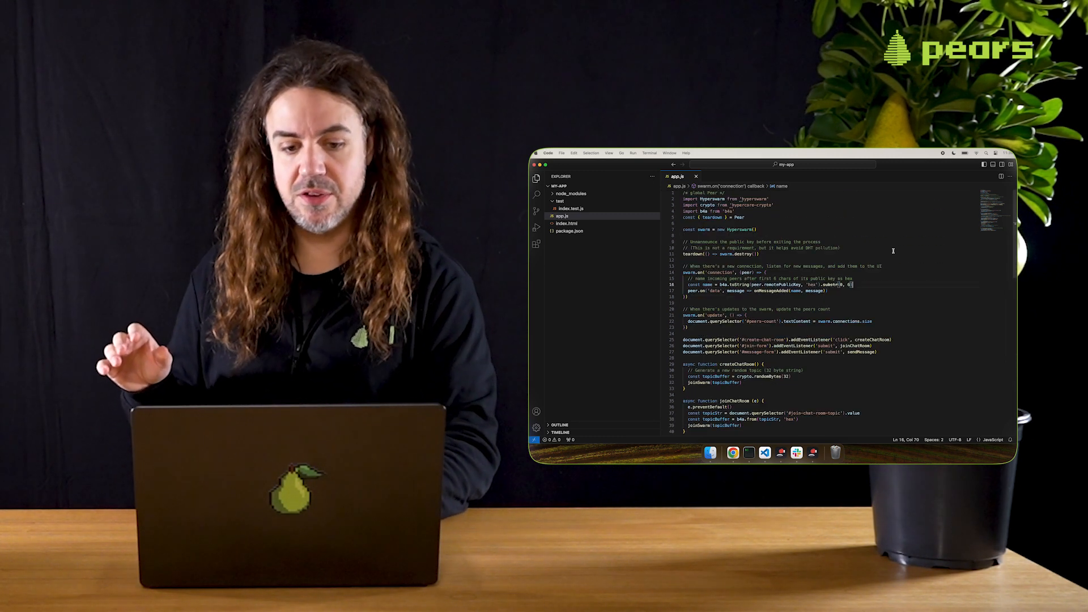
scroll(892, 250, down, 5)
scroll(893, 250, down, 3)
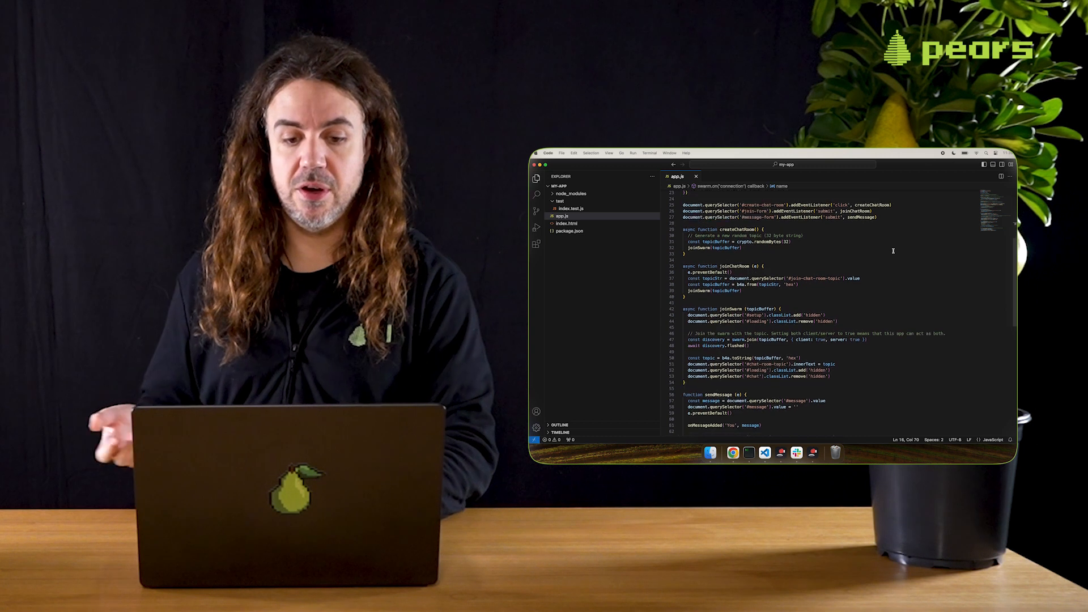
scroll(893, 250, up, 5)
scroll(892, 250, up, 3)
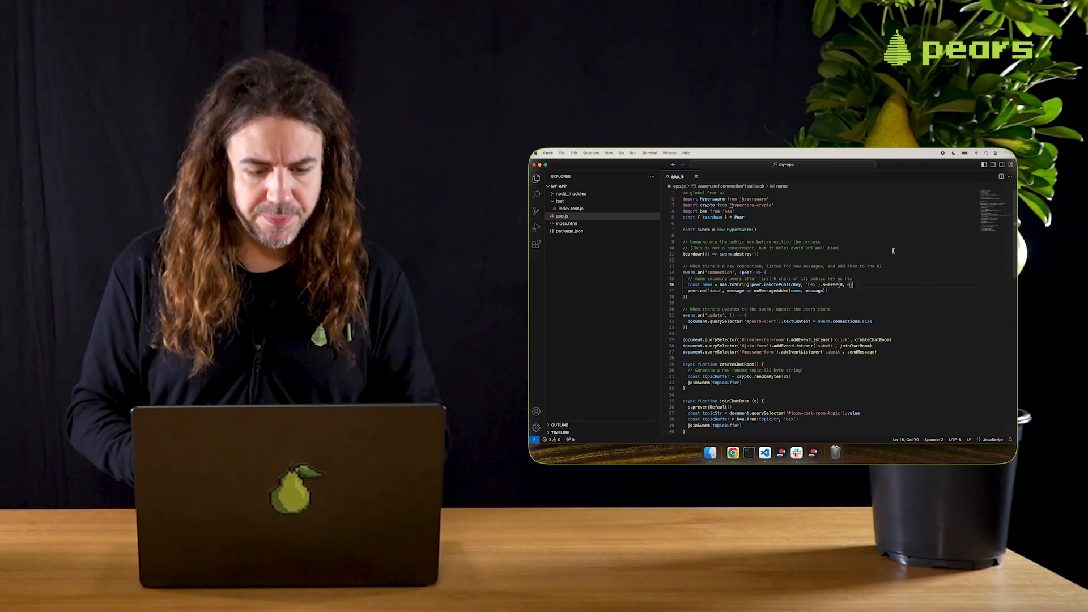
Move the first chat window aside and launch a second instance with 'pear dev' in a new terminal window
key(super+Tab)
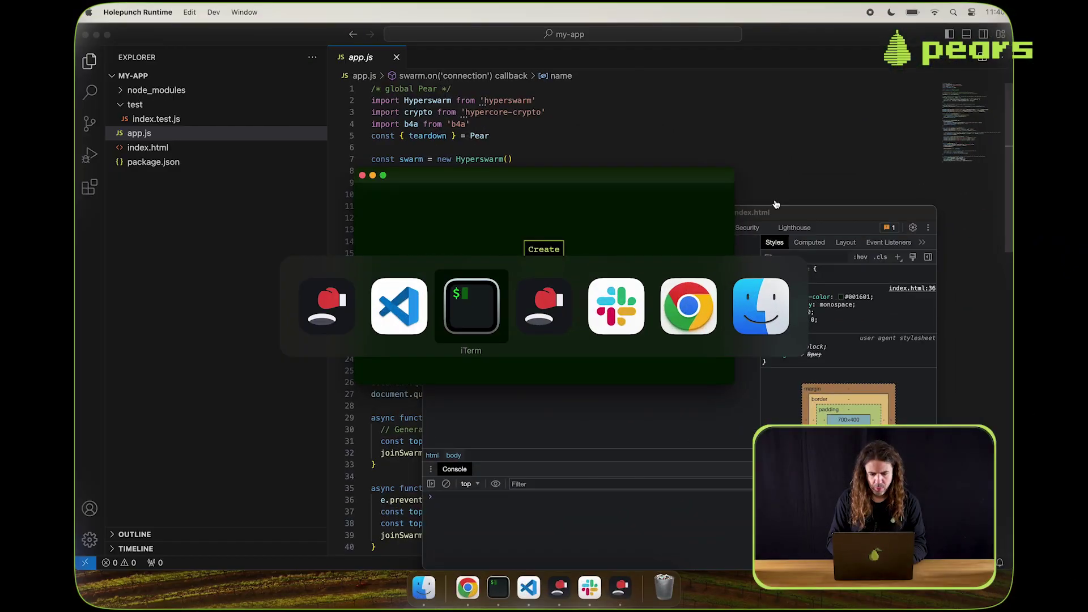
key(super+shift+Tab)
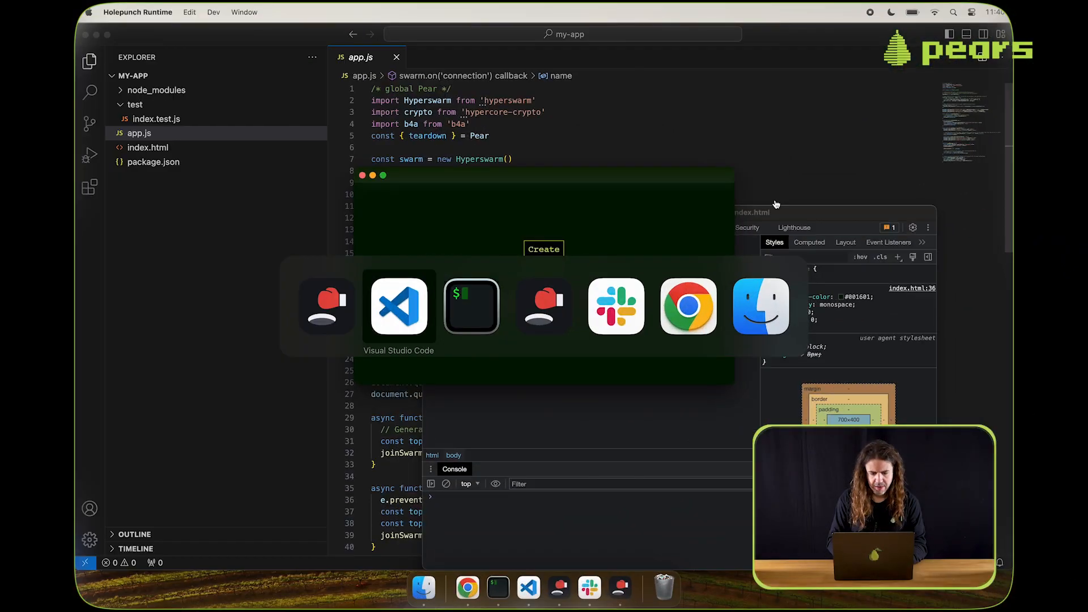
key(super+shift+Tab)
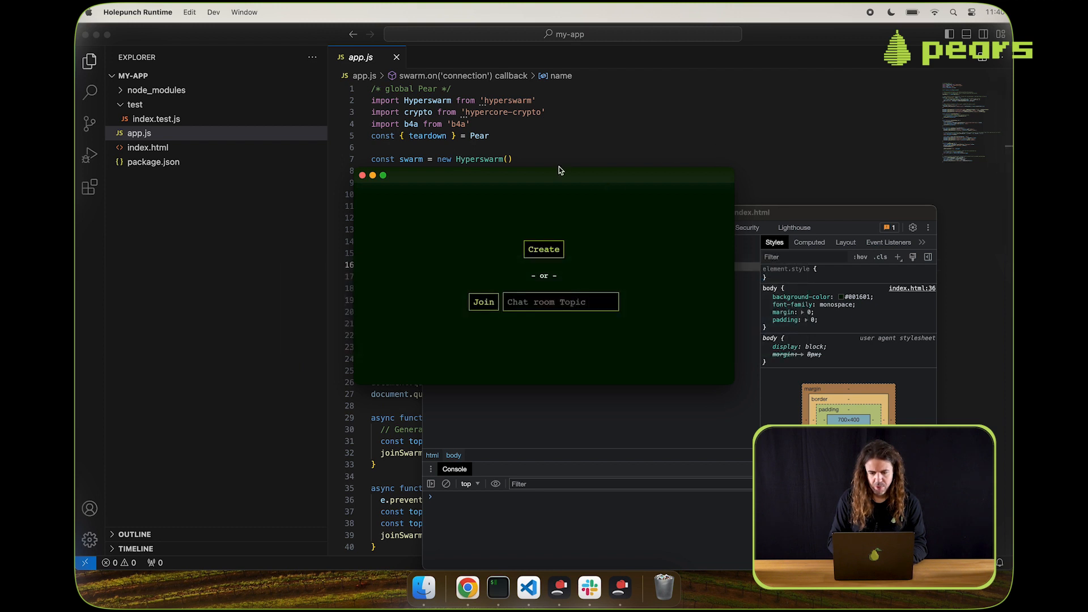
drag(605, 184, 355, 85)
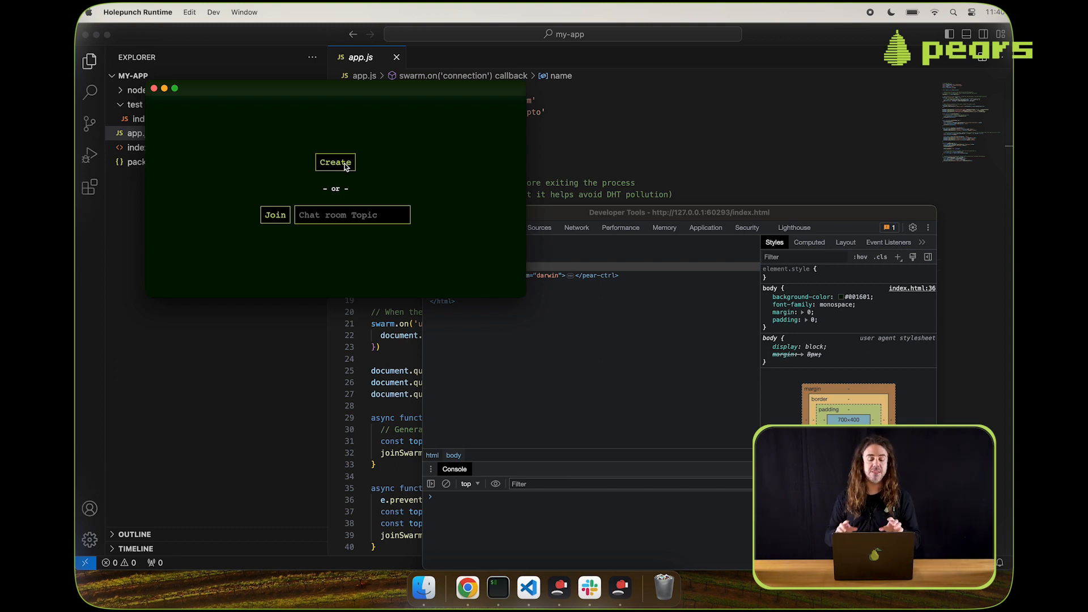
click(498, 587)
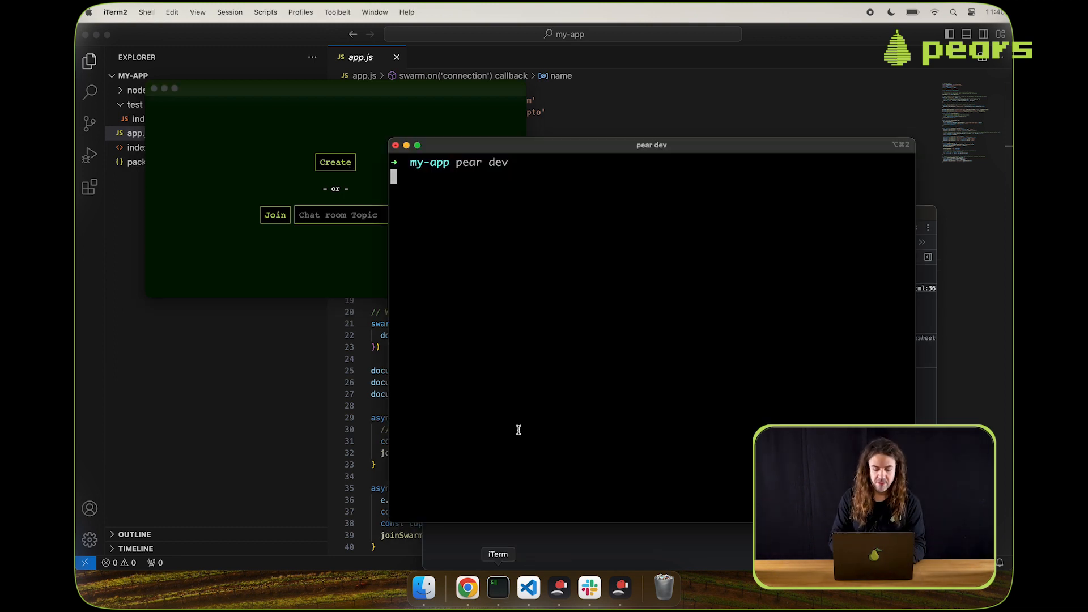
key(super+n)
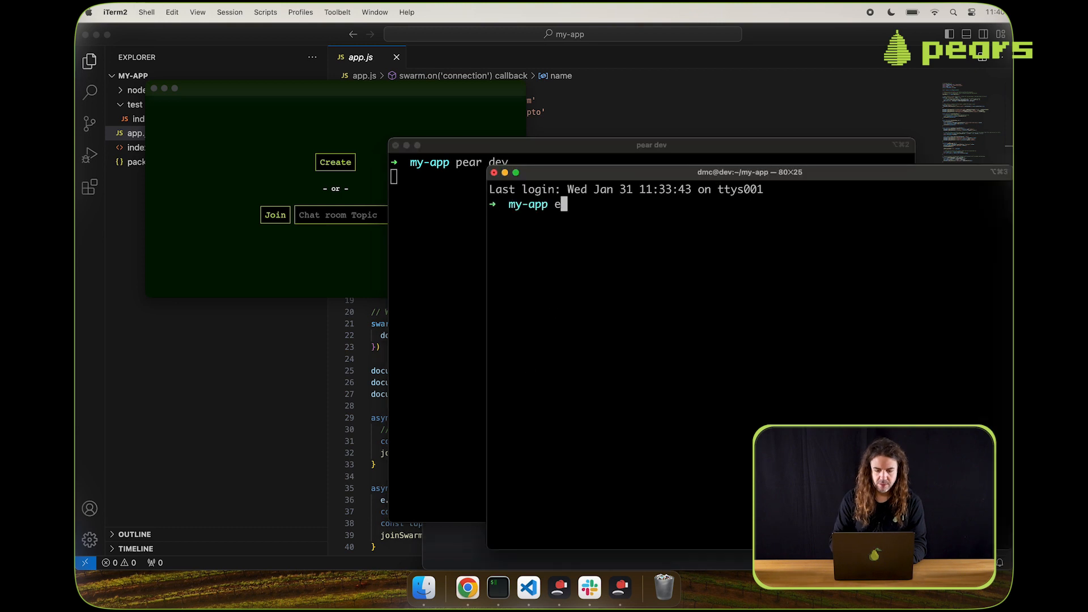
text(pear dev)
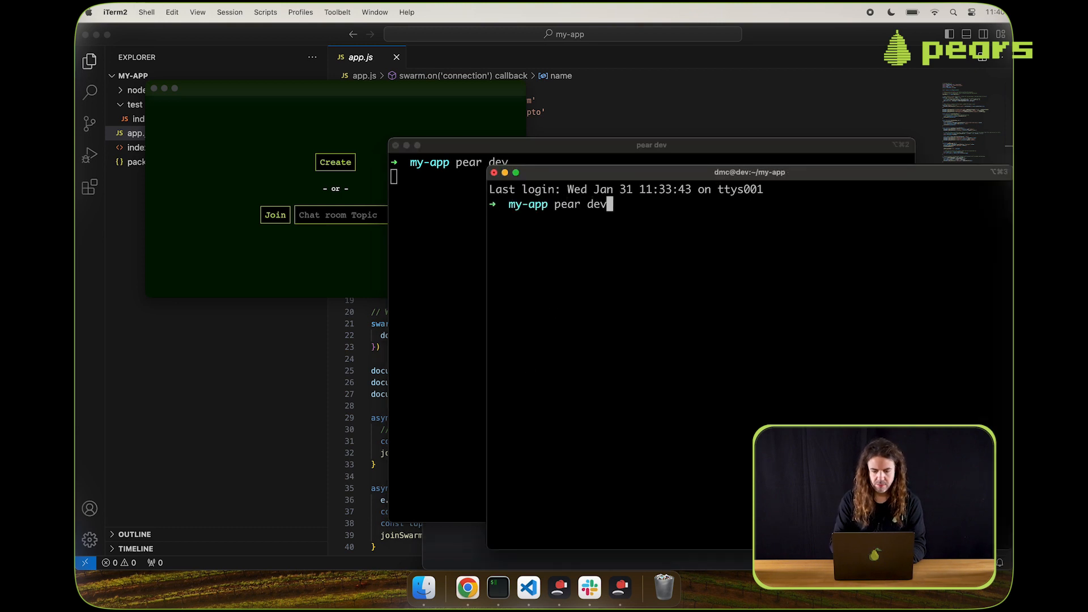
key(Return)
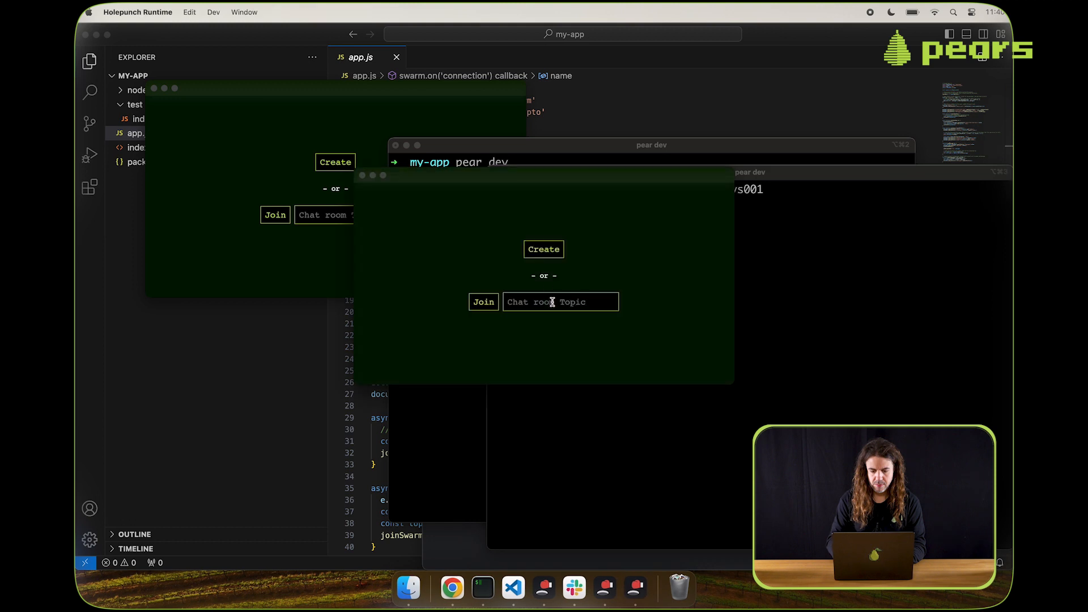
Arrange the two chat windows side by side with the second one in front on the right
drag(468, 178, 662, 154)
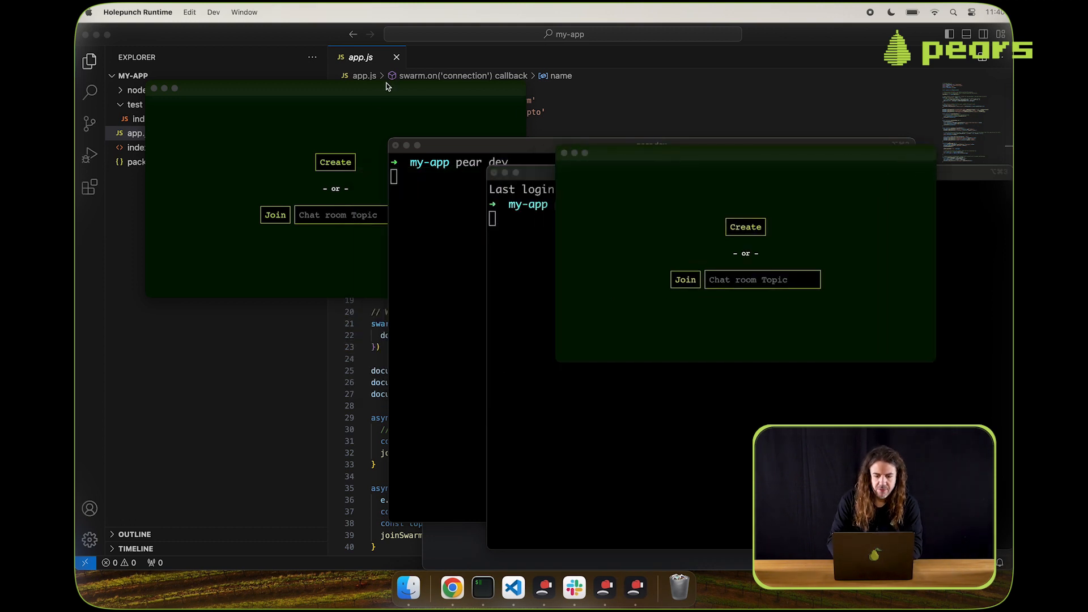
drag(386, 87, 378, 151)
key(super+alt+i)
click(607, 182)
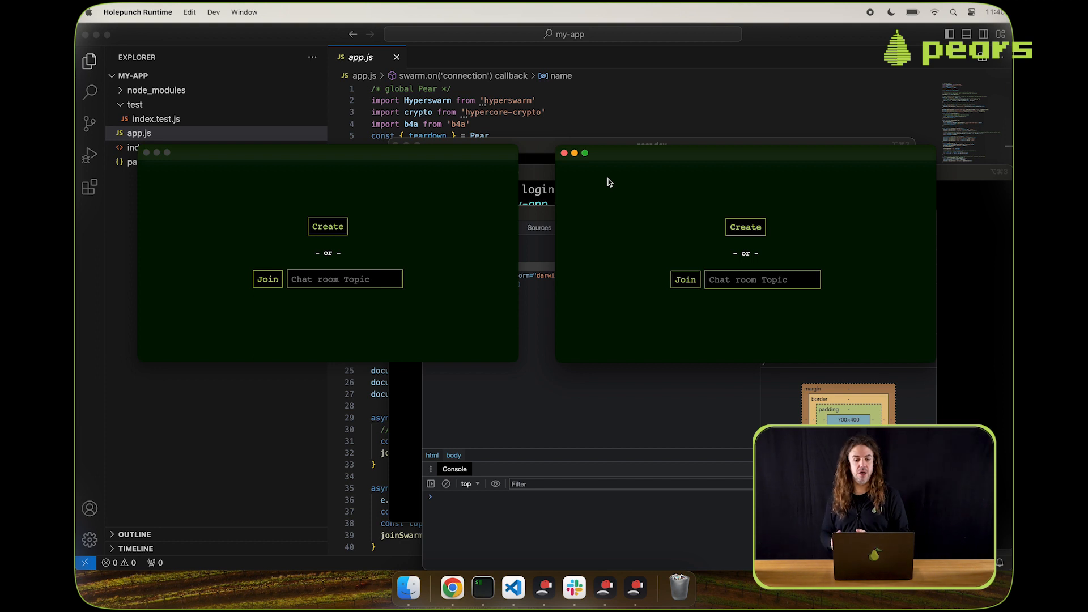
Create a chat room in the first window, copy its topic hash, and join it from the second window
click(355, 226)
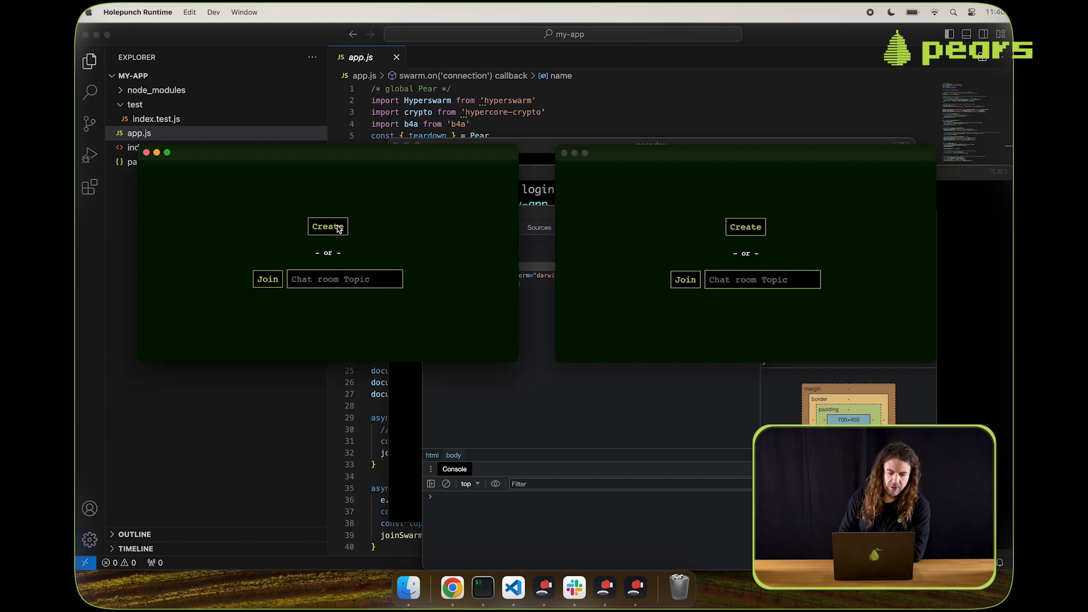
click(337, 229)
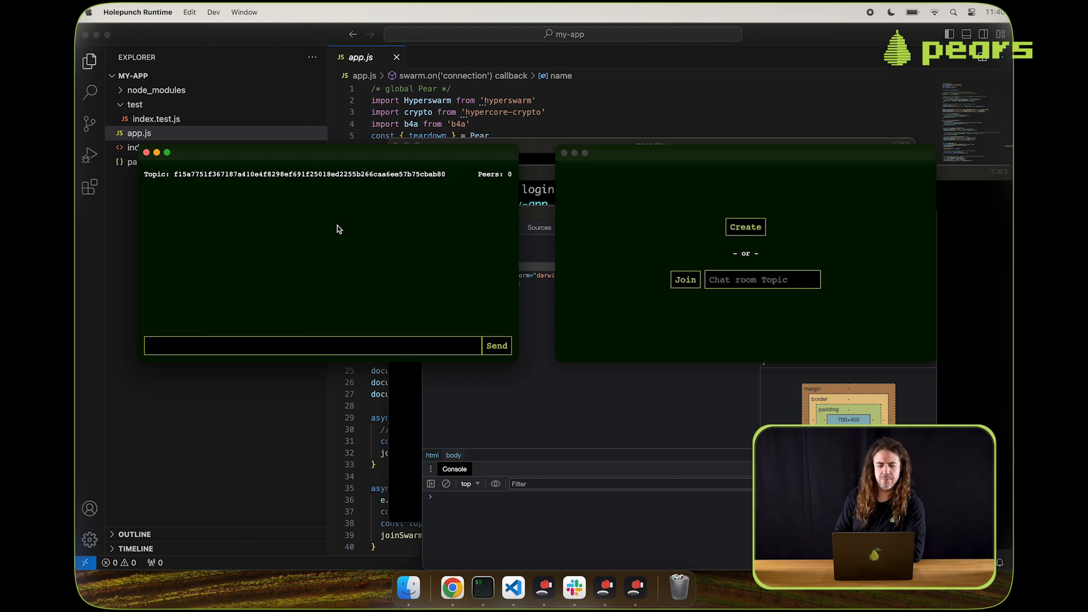
double_click(321, 177)
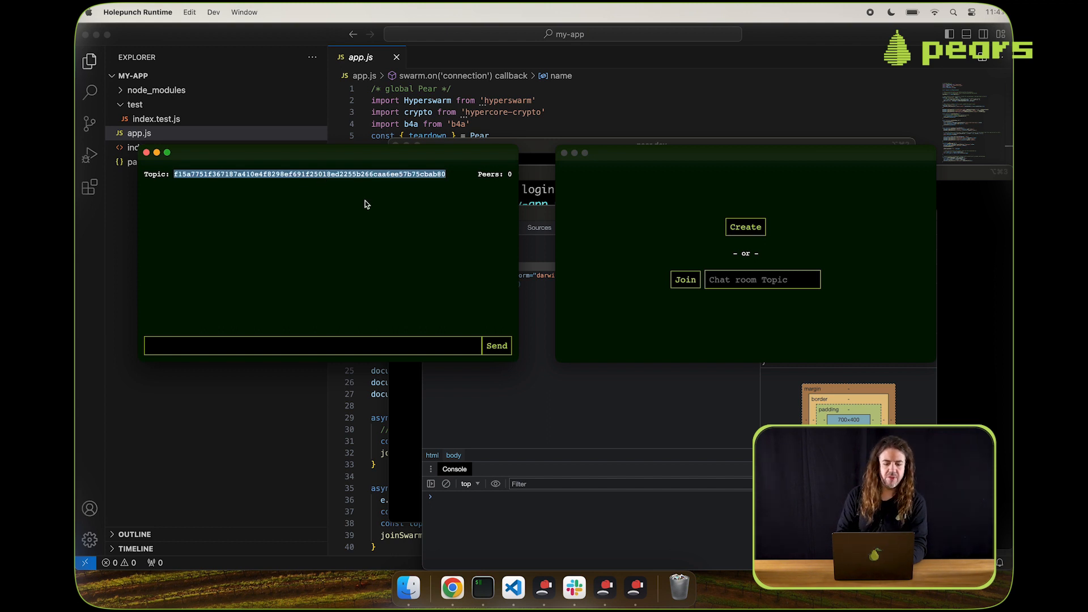
click(383, 210)
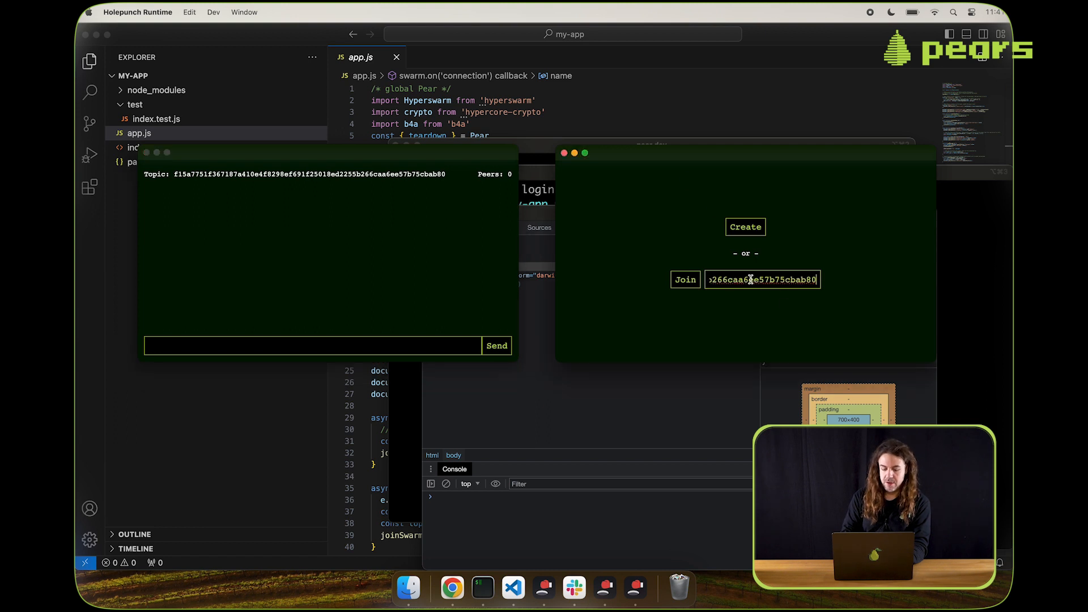
click(690, 282)
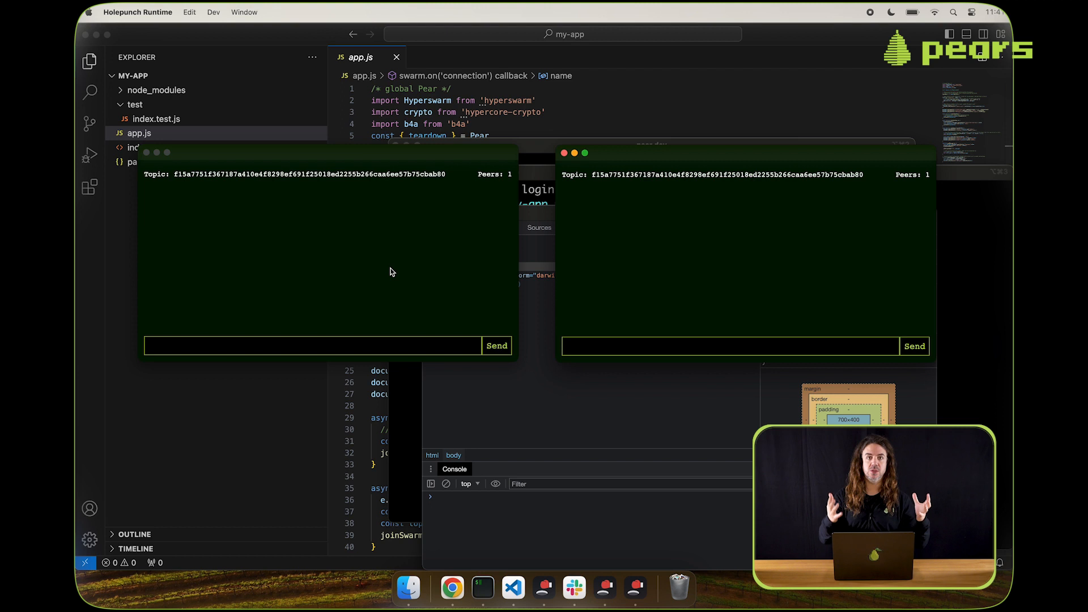
Send 'hey hey hey' from the left window and reply 'yo yo yo' from the right one
click(311, 347)
text(hey hey hey)
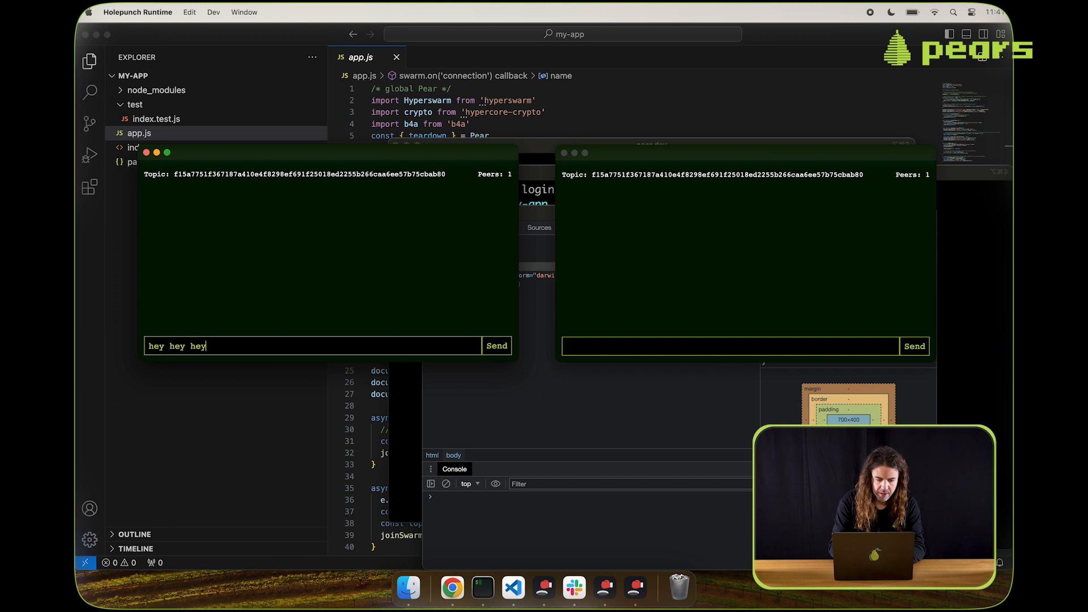
key(Return)
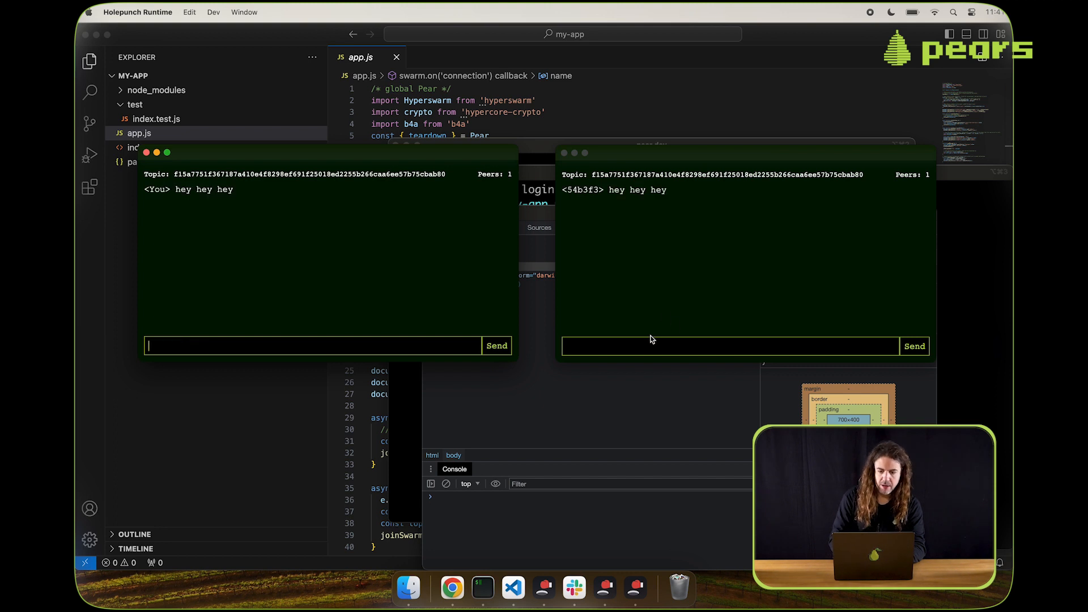
click(651, 341)
text(yo yo yo)
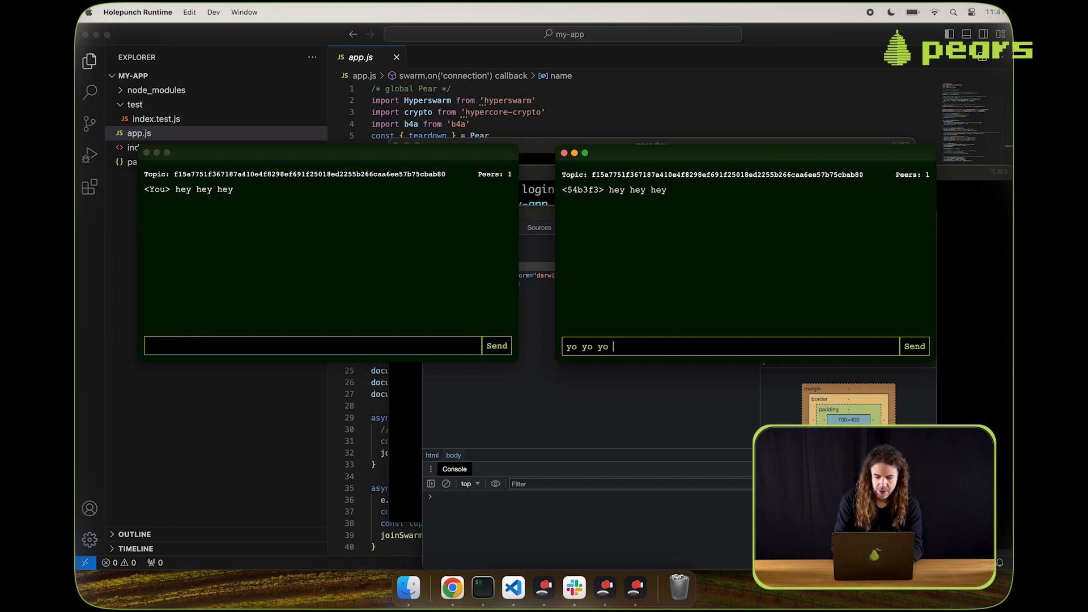
key(Return)
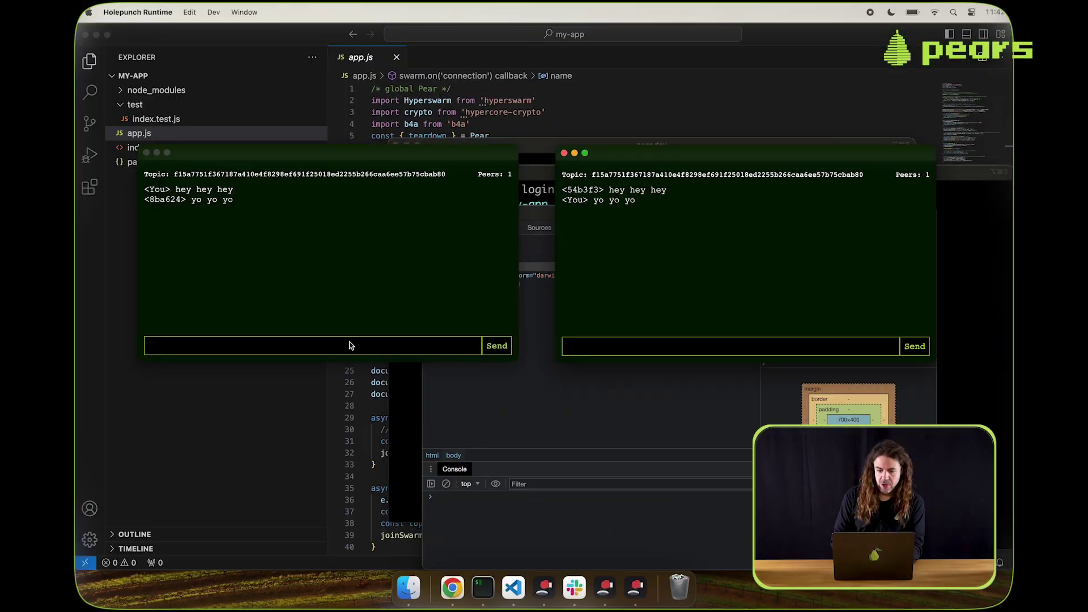
Close both chat windows and run pear in the cleared terminal to list its commands
click(349, 345)
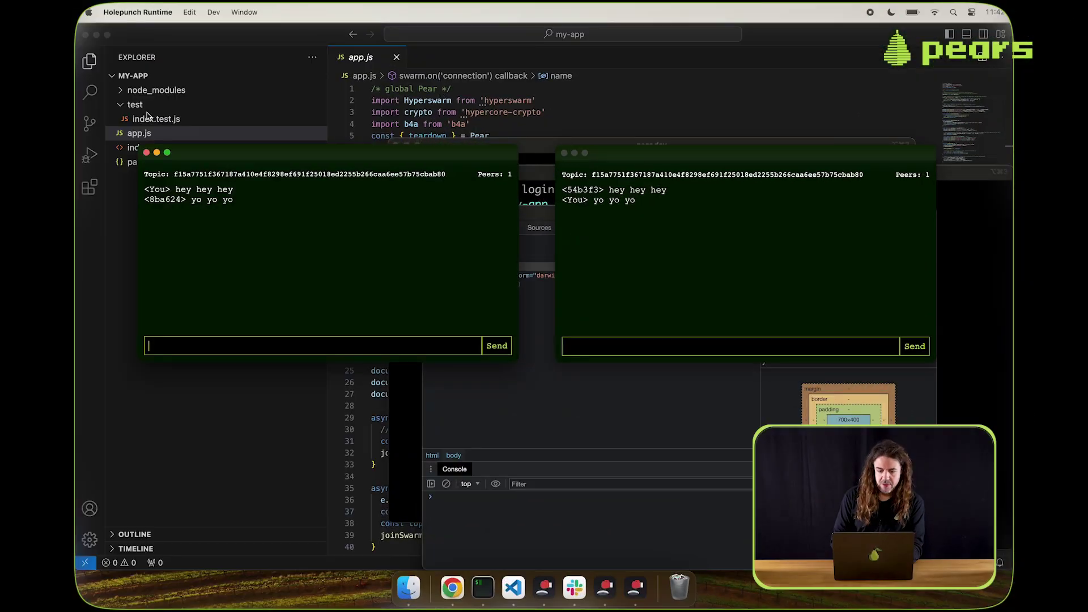
click(147, 153)
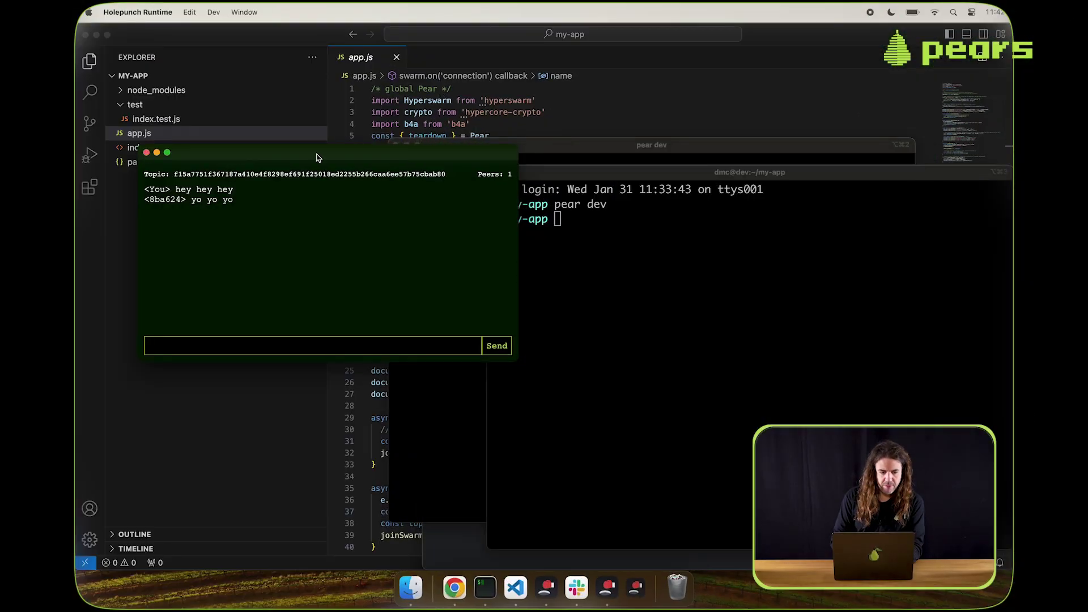
click(146, 154)
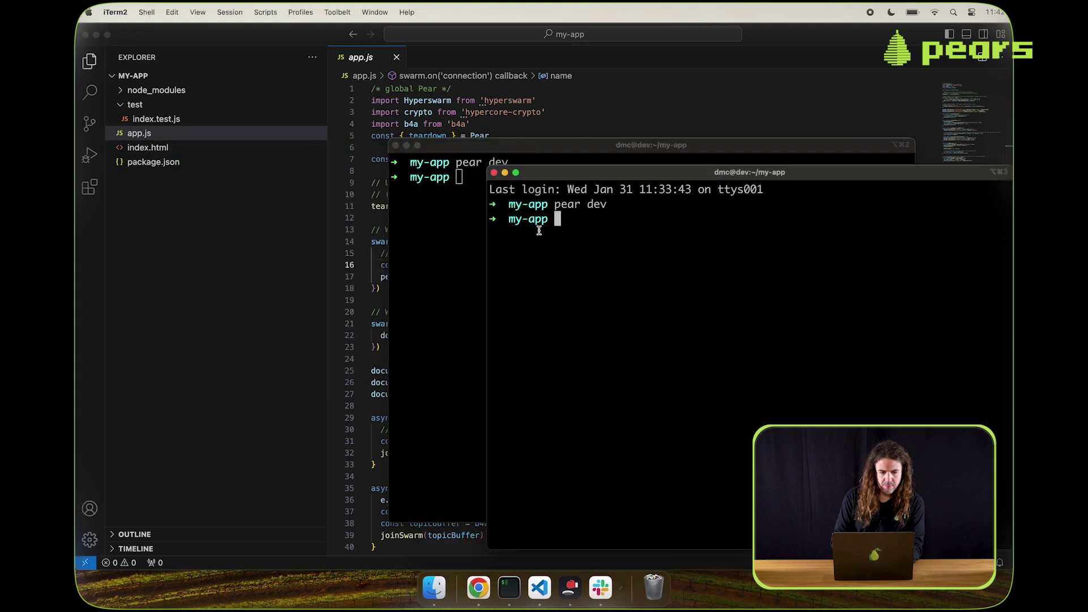
click(602, 223)
key(super+k)
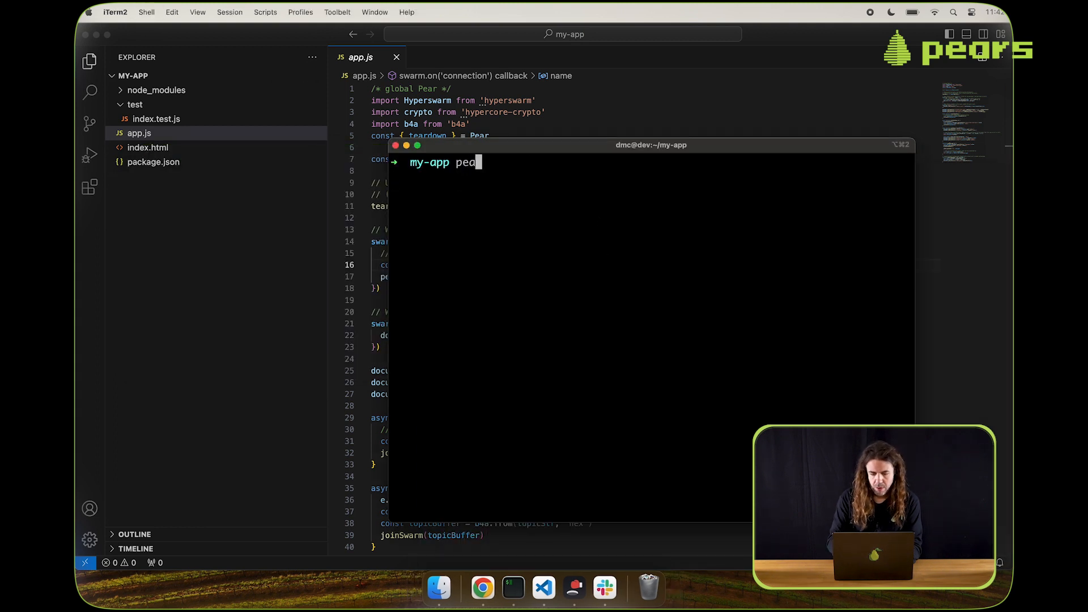
text(pear)
key(Return)
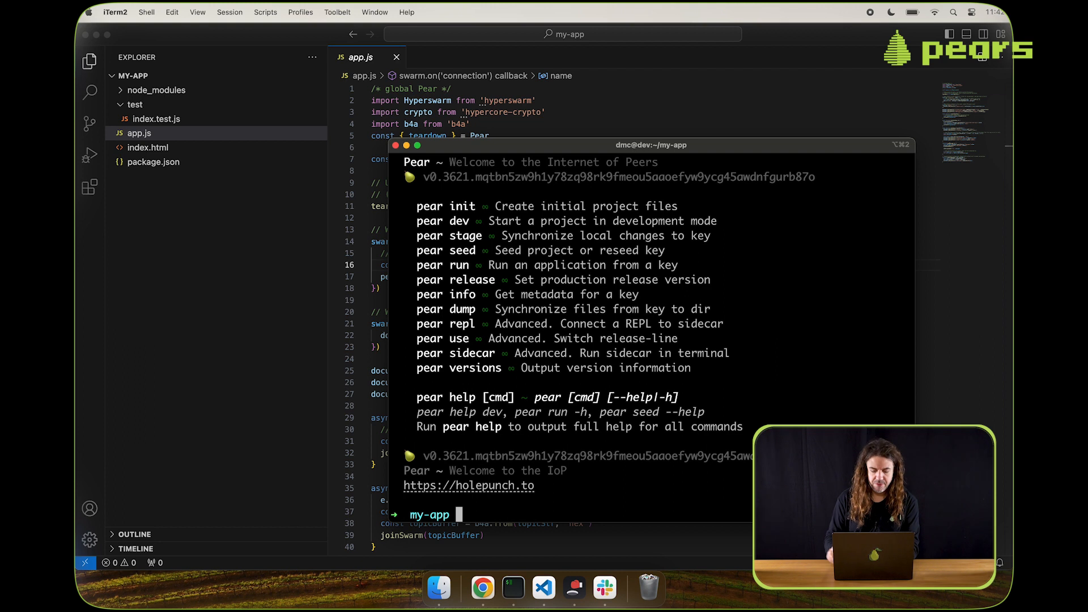
text(pear help)
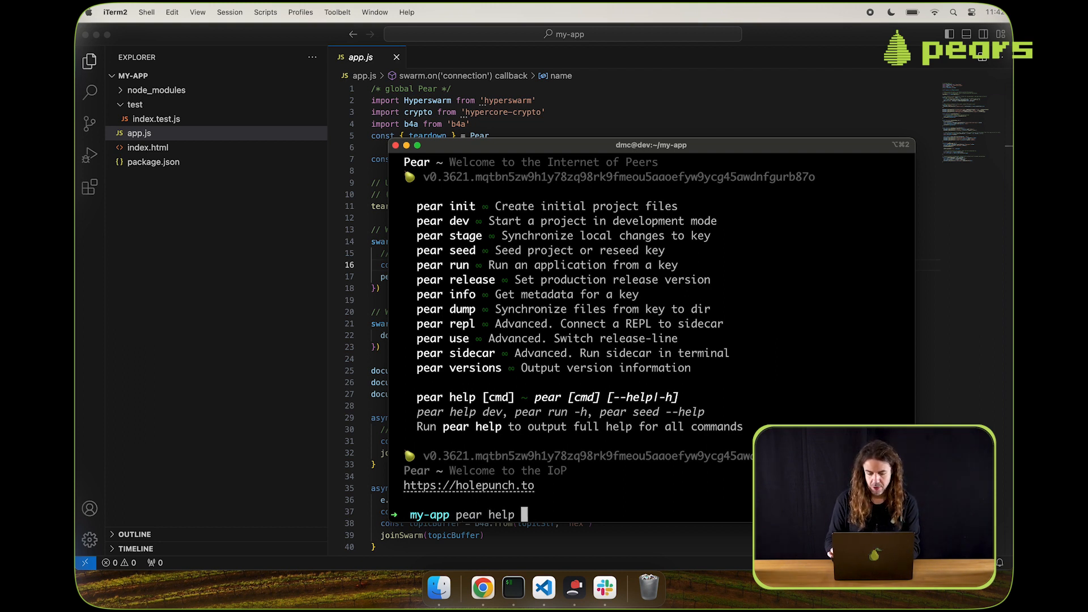
Show the help text for 'pear help stage' on a cleared screen
key(ctrl+l)
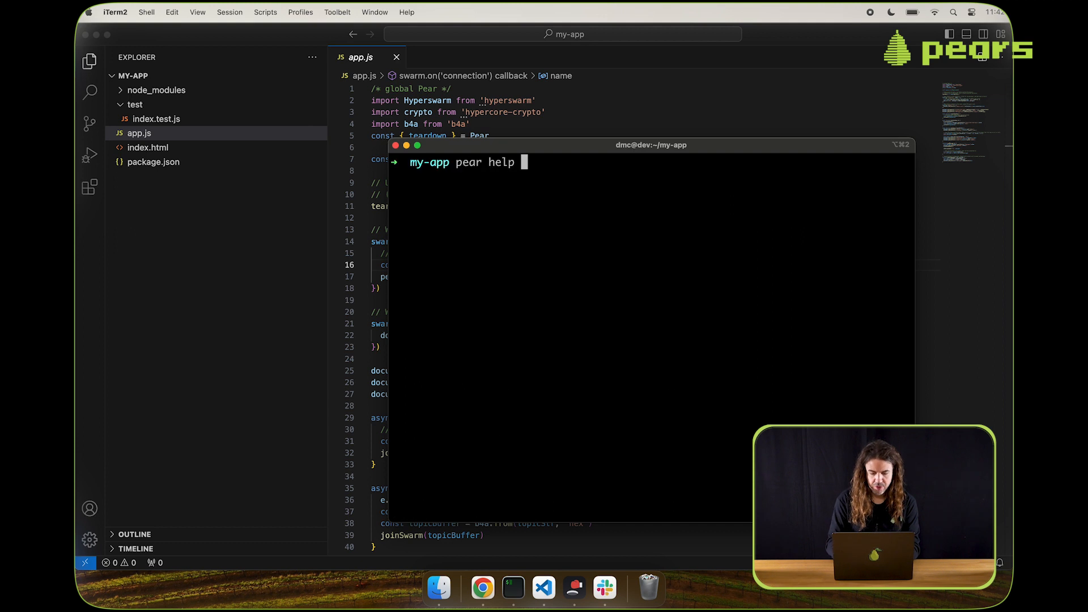
text(stage)
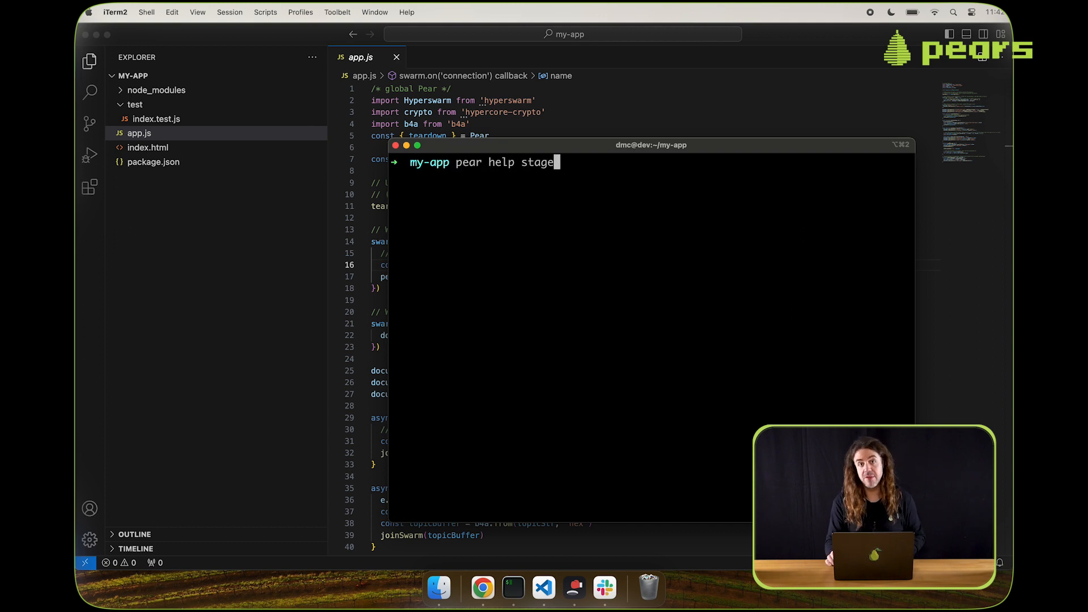
key(Return)
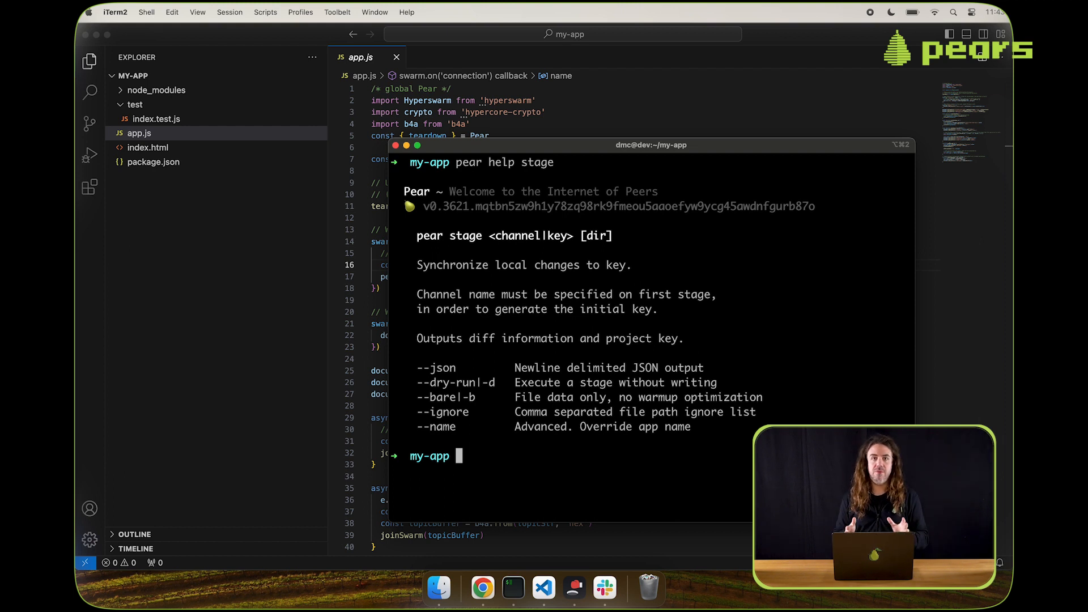
Check the app name 'my-app' in package.json in VS Code, then return to the terminal
key(super+Tab)
click(153, 162)
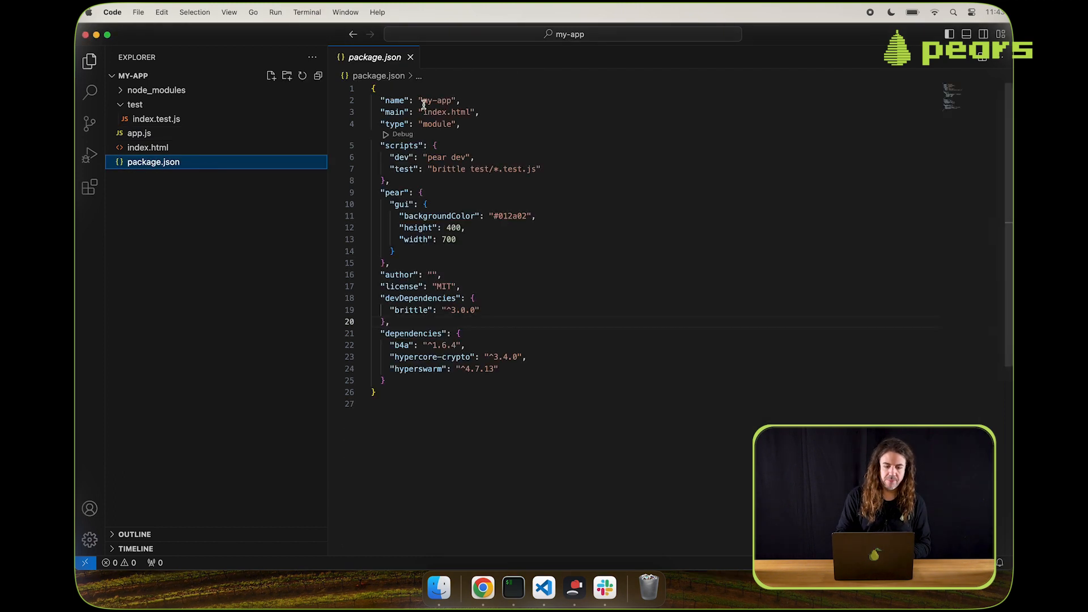
drag(422, 101, 458, 101)
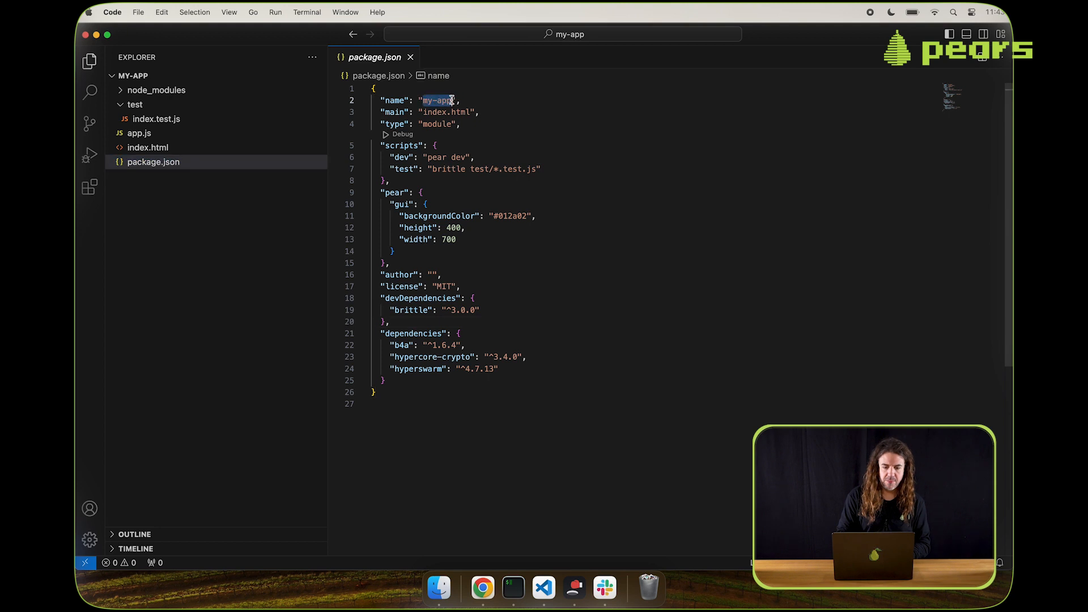
key(super+Tab)
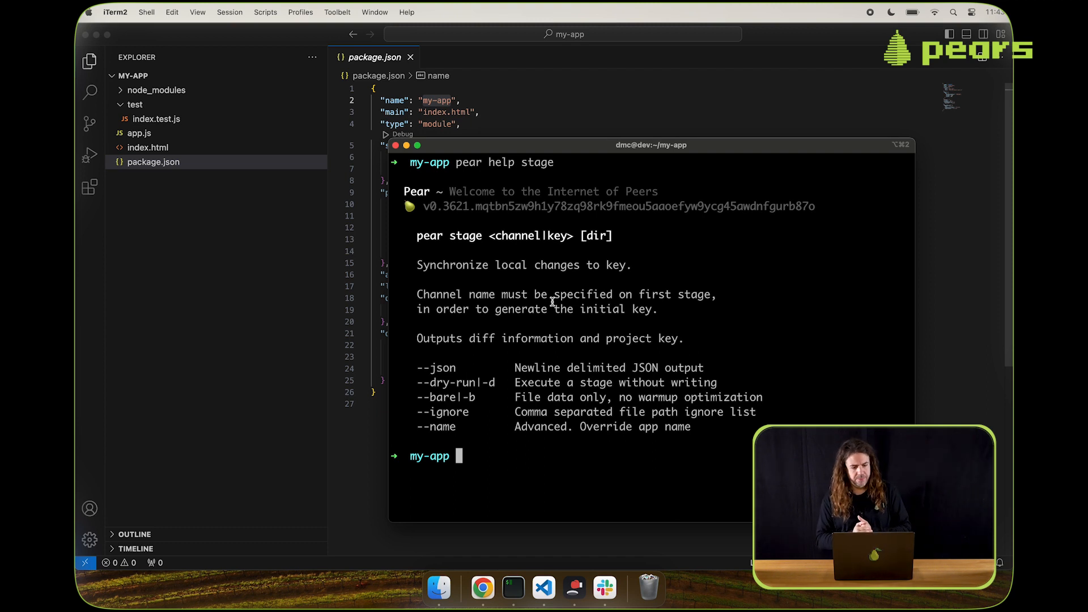
Clear the terminal and enter 'pear stage dev' at the prompt, fixing the 'staged' typo
key(ctrl+l)
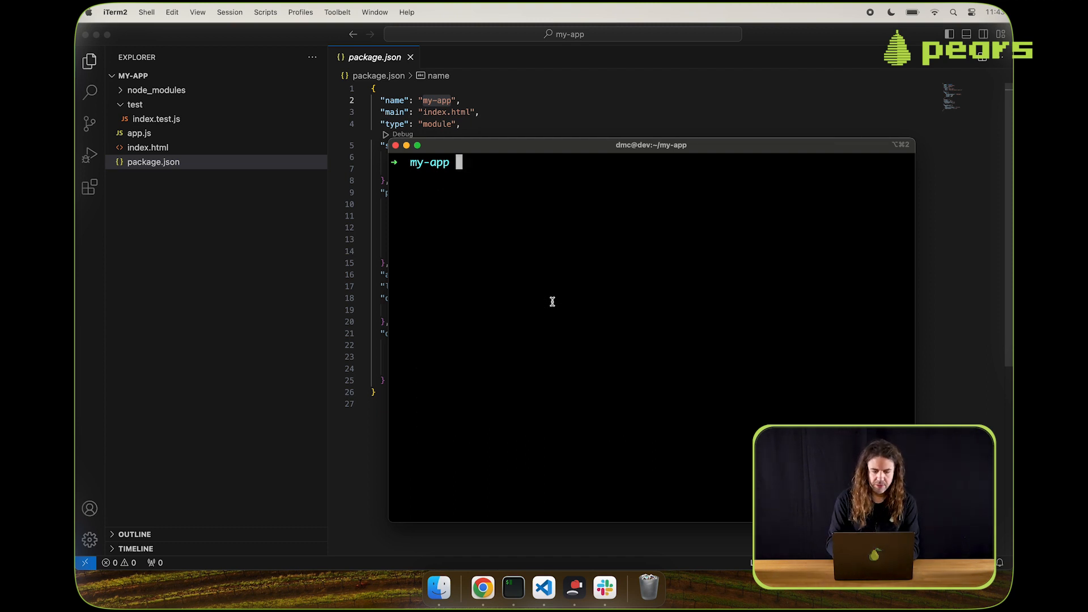
text(pear staged)
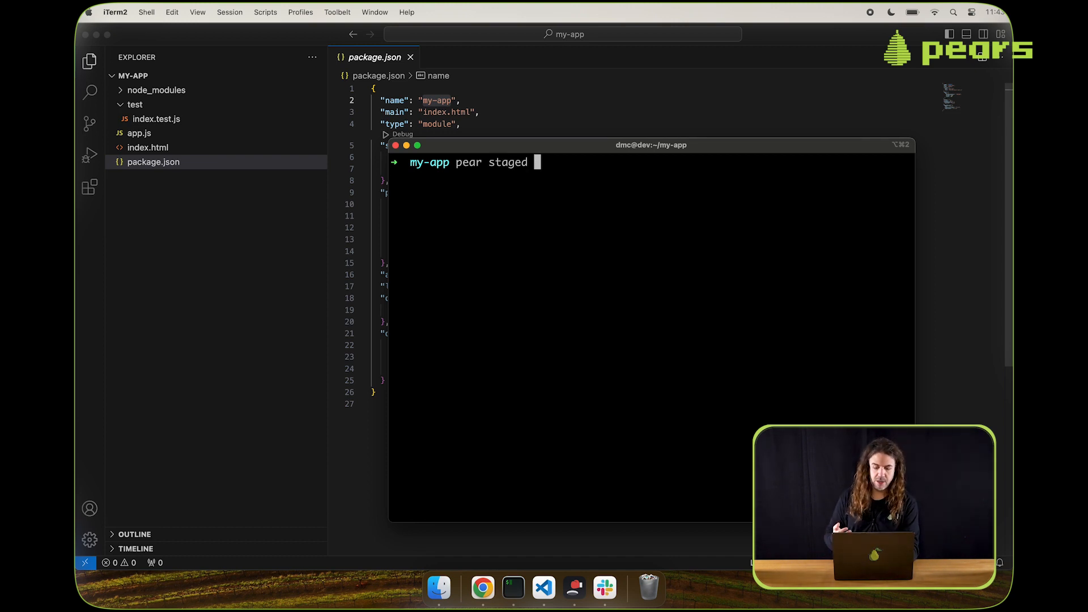
key(BackSpace)
key(BackSpace)
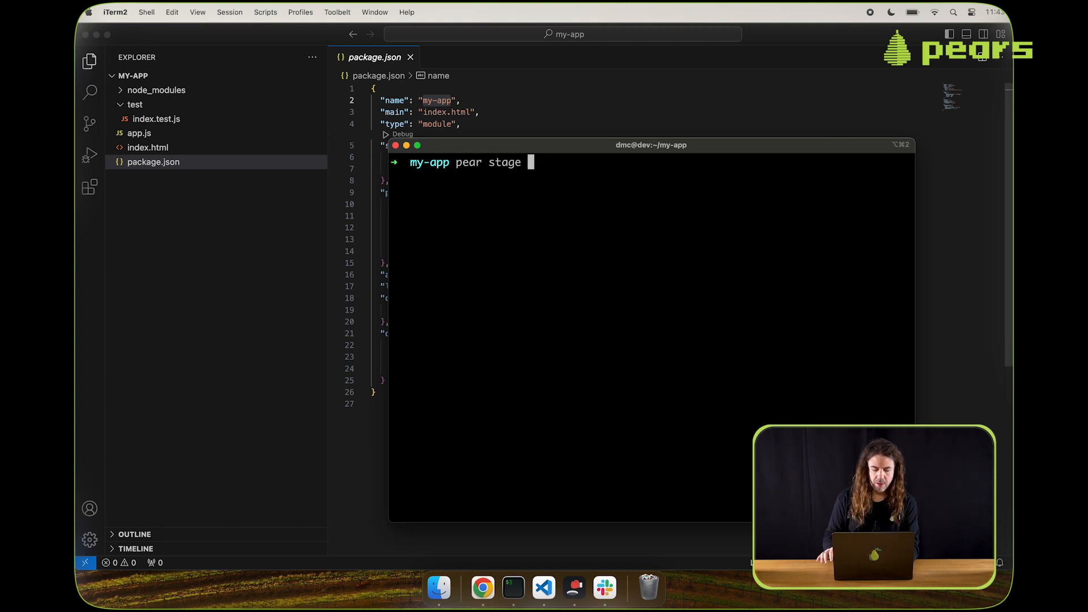
text(dev)
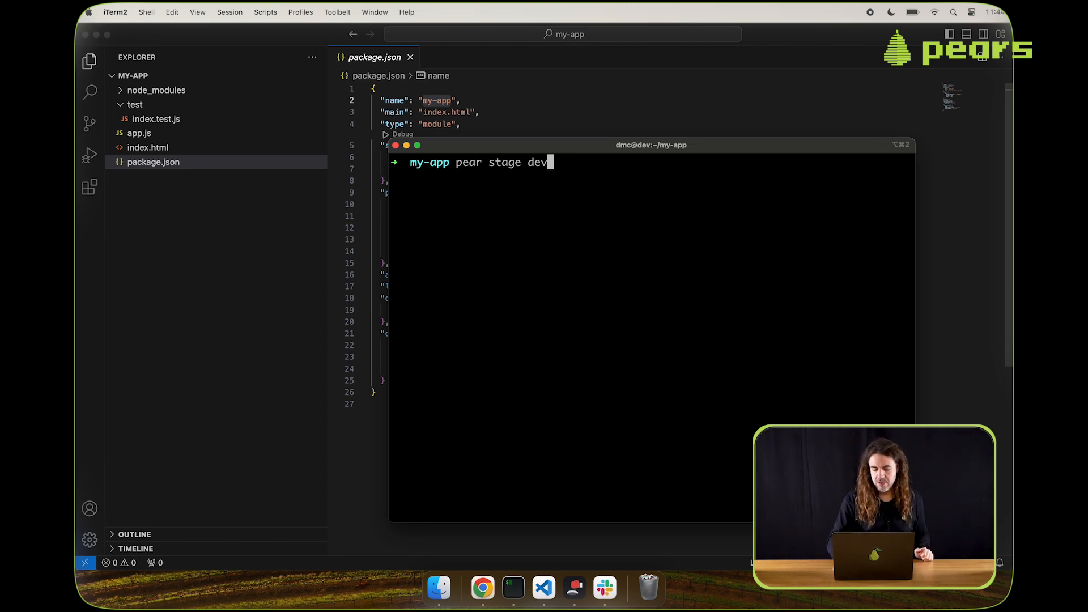
Run 'pear stage dev', staging my-app to version 1377 and printing its pear:// key
key(Return)
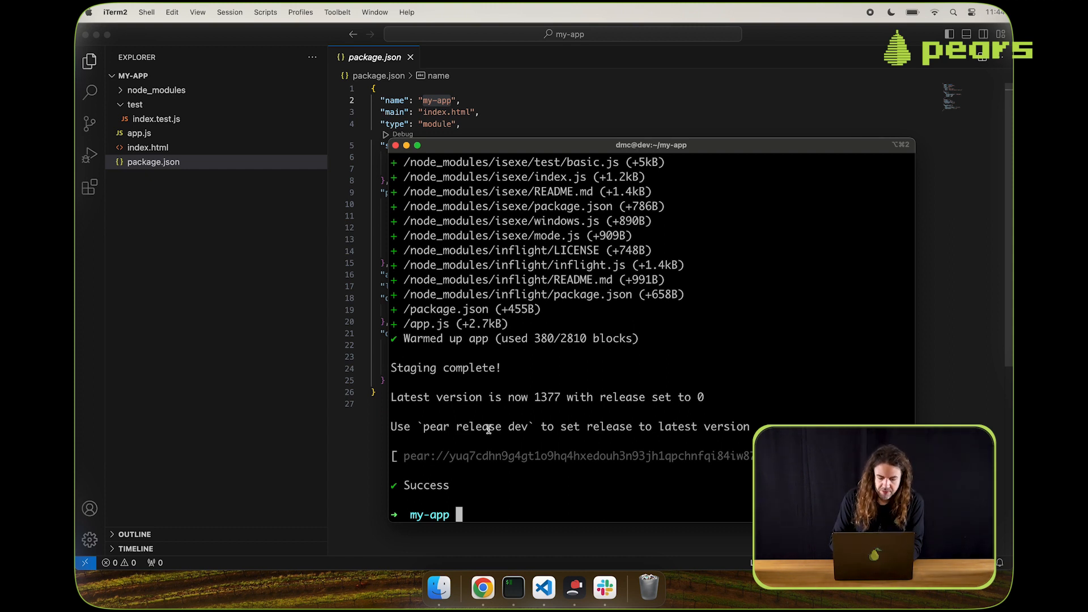
drag(449, 457, 493, 457)
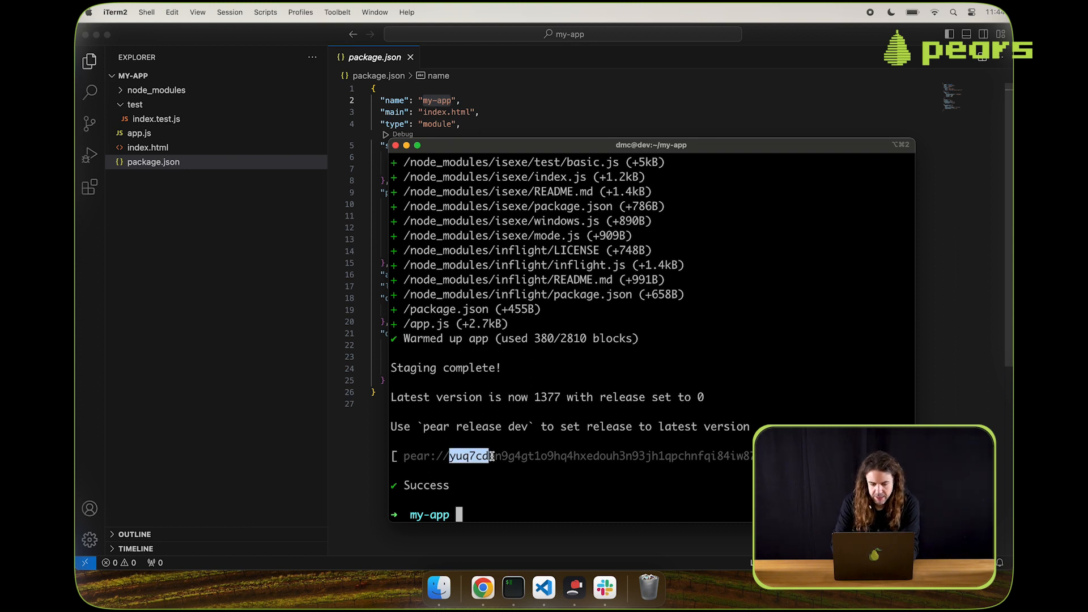
click(493, 472)
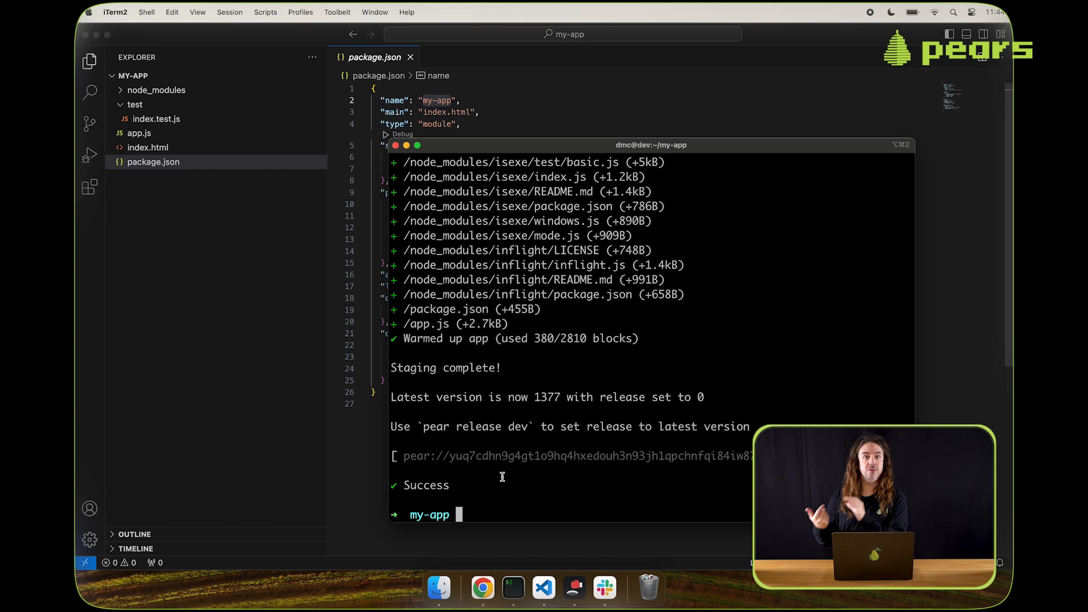
Review the seed help, then run 'pear seed dev' so my-app's link is announced to the network
key(ctrl+l)
text(pear help seed)
key(Return)
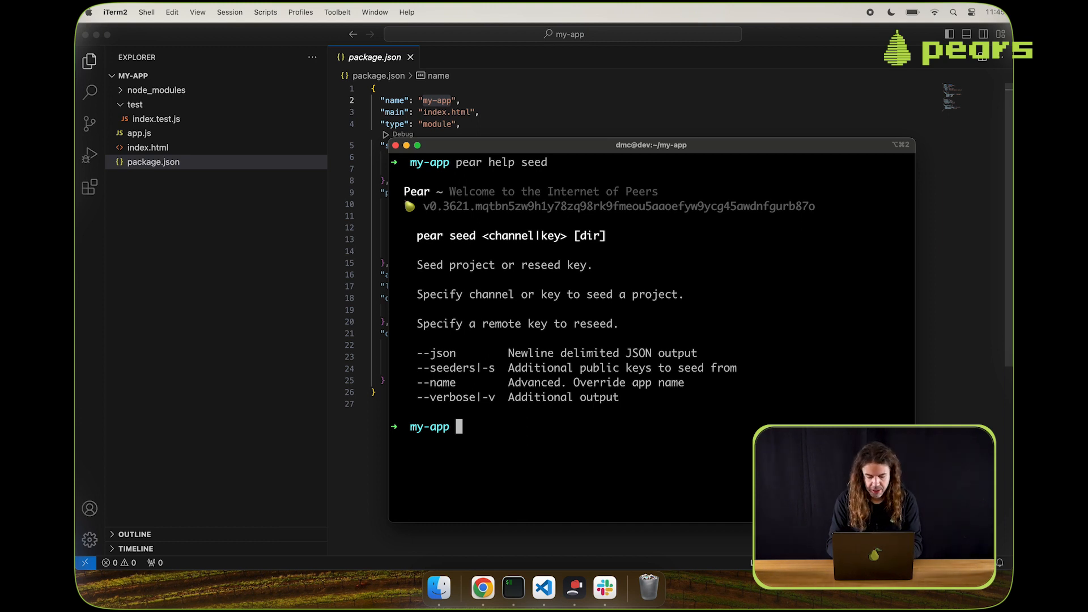
text(pear seed dev)
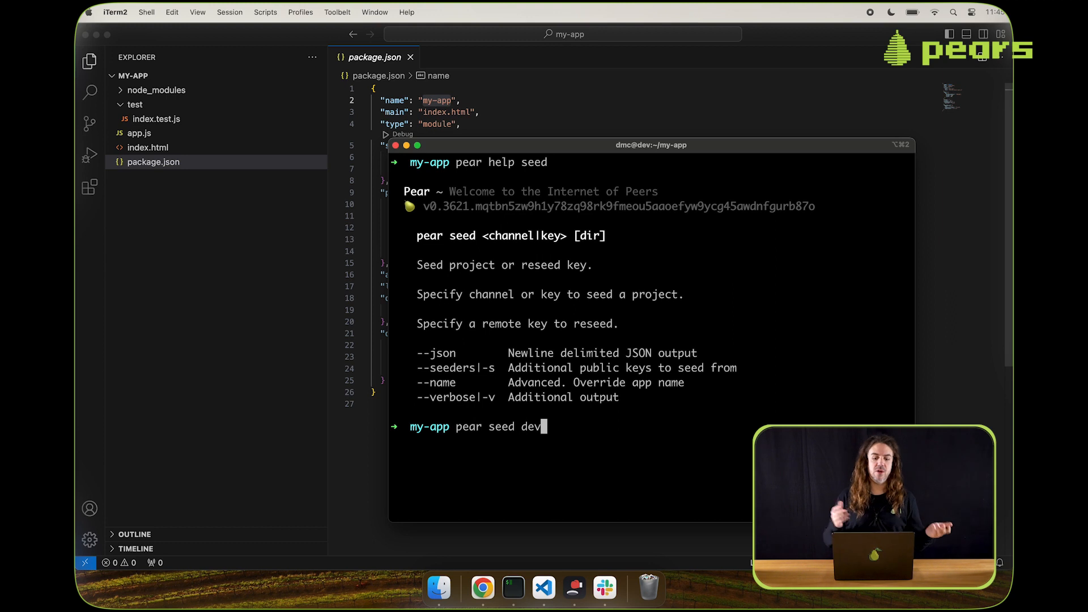
key(super+k)
key(Return)
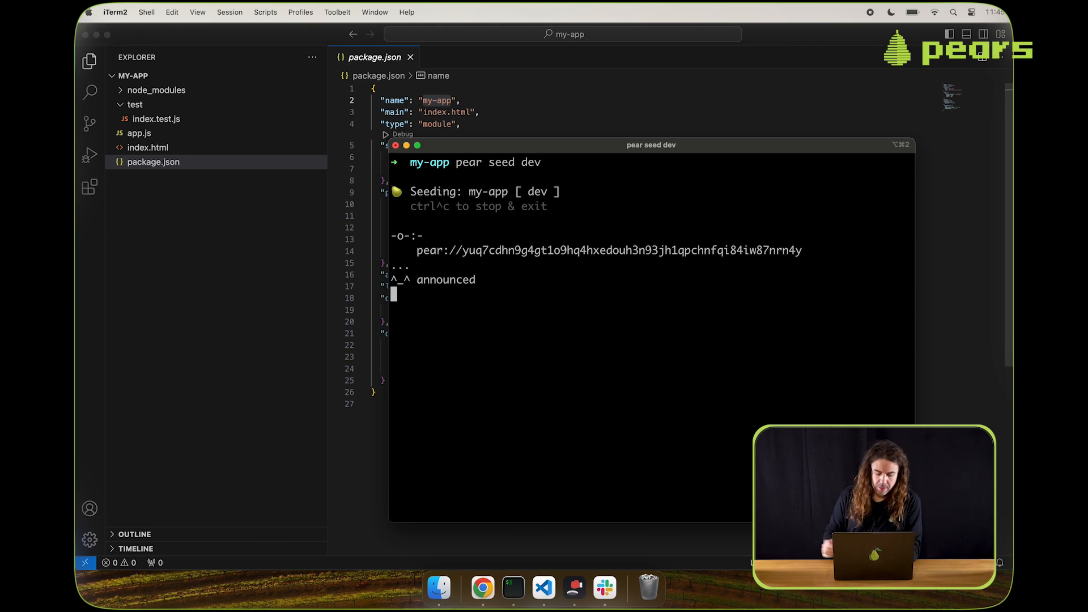
key(super+n)
Move the seeding terminal aside and list 'pear help' in the new terminal window
mouse_move(541, 147)
mouse_down()
mouse_move(272, 87)
mouse_move(265, 73)
mouse_up()
click(850, 187)
text(pear help)
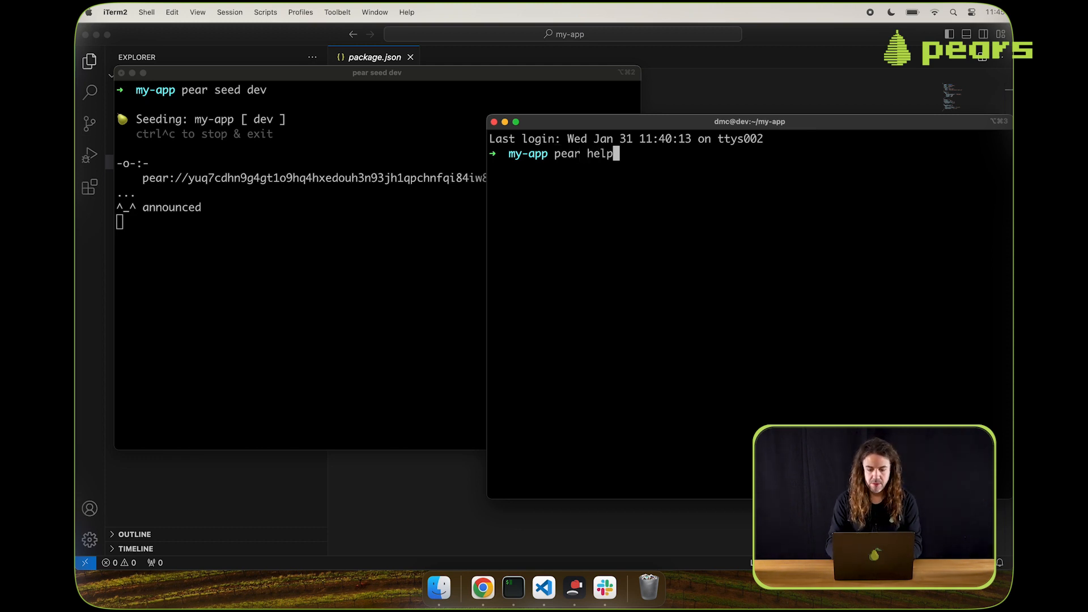
key(Return)
scroll(760, 275, up, 10)
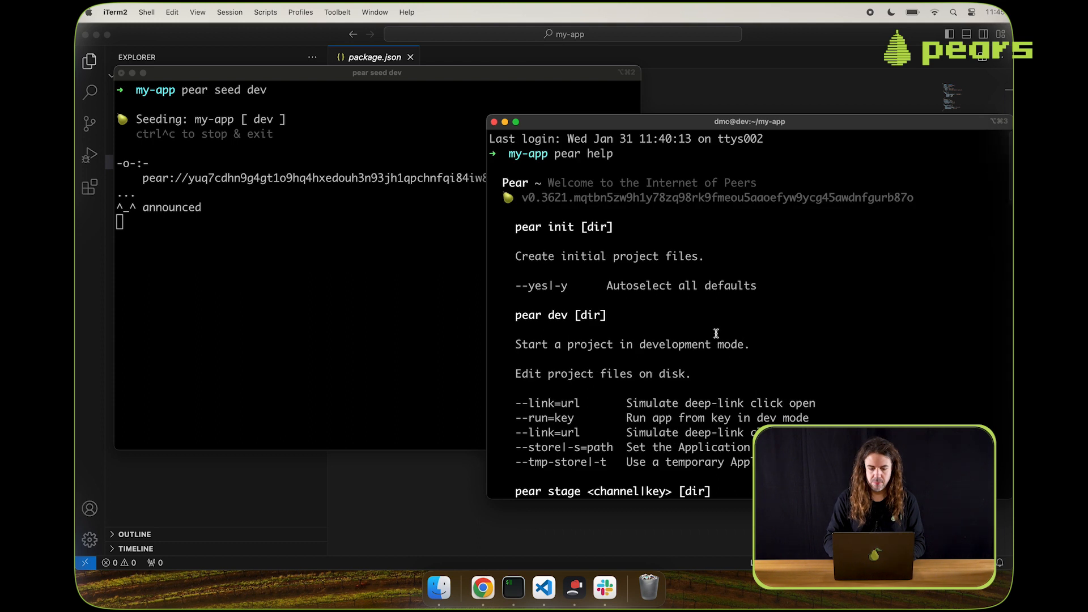
scroll(717, 334, down, 3)
key(ctrl+l)
text(pear)
Show the short pear usage summary and 'pear help run' for running an app from a key
key(Return)
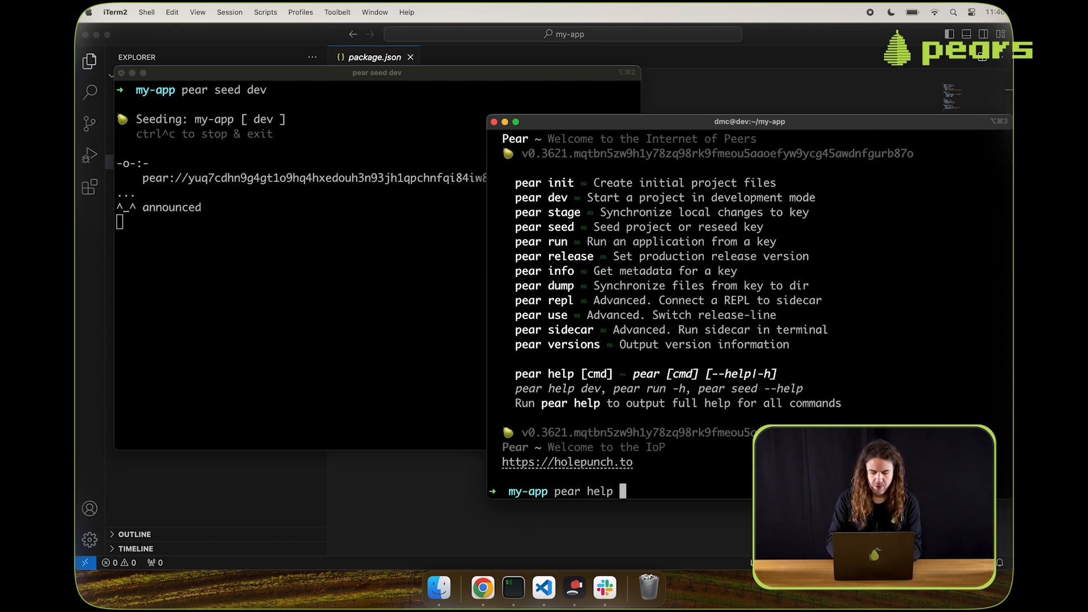
text(run)
key(ctrl+l)
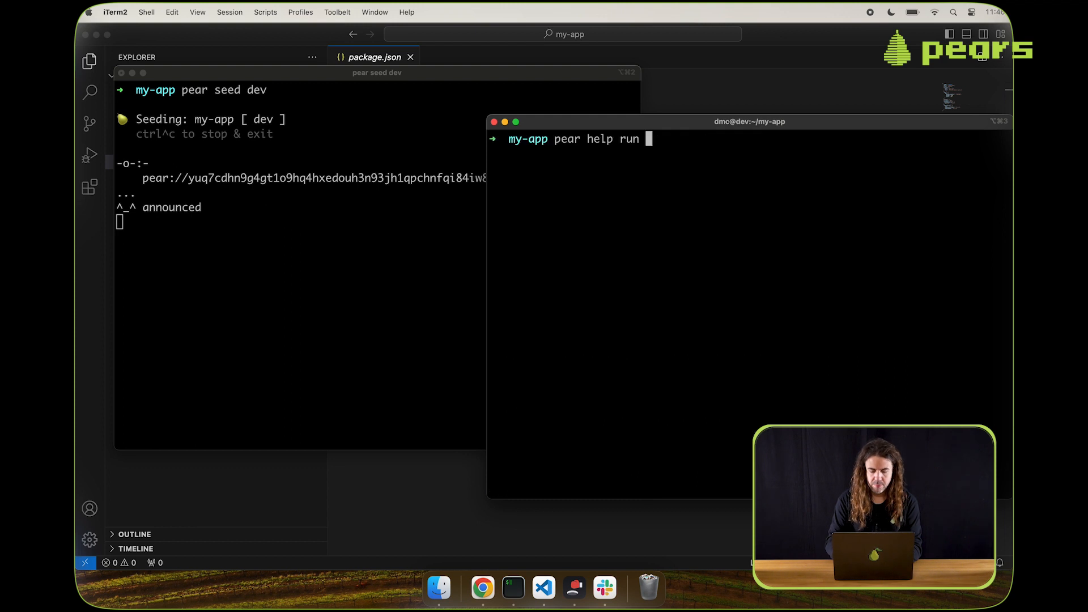
key(Return)
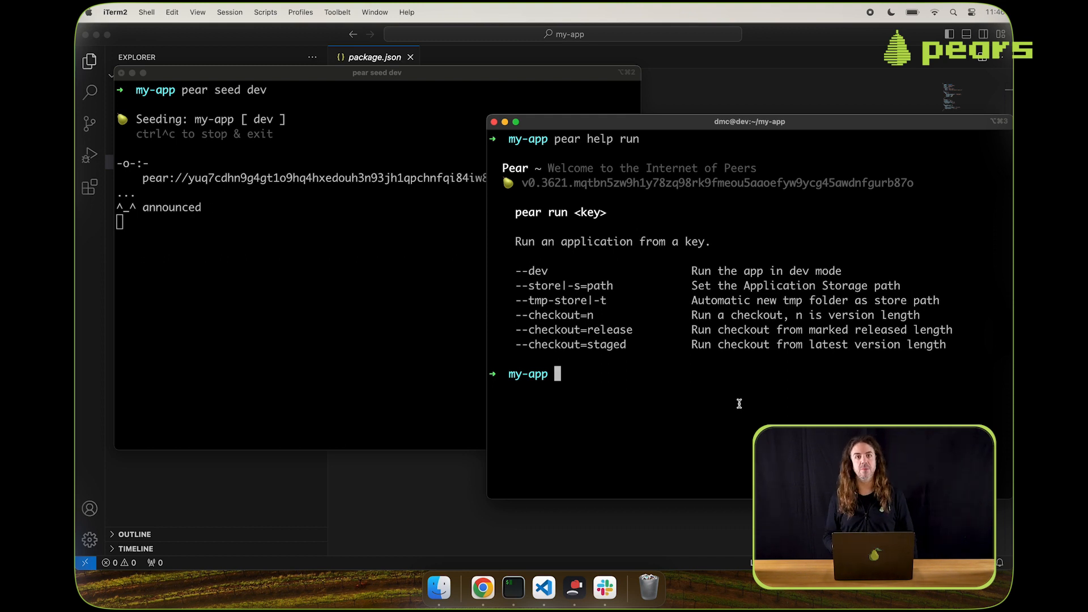
Copy my-app's pear:// link from the seeding terminal
key(ctrl+l)
text(pear run)
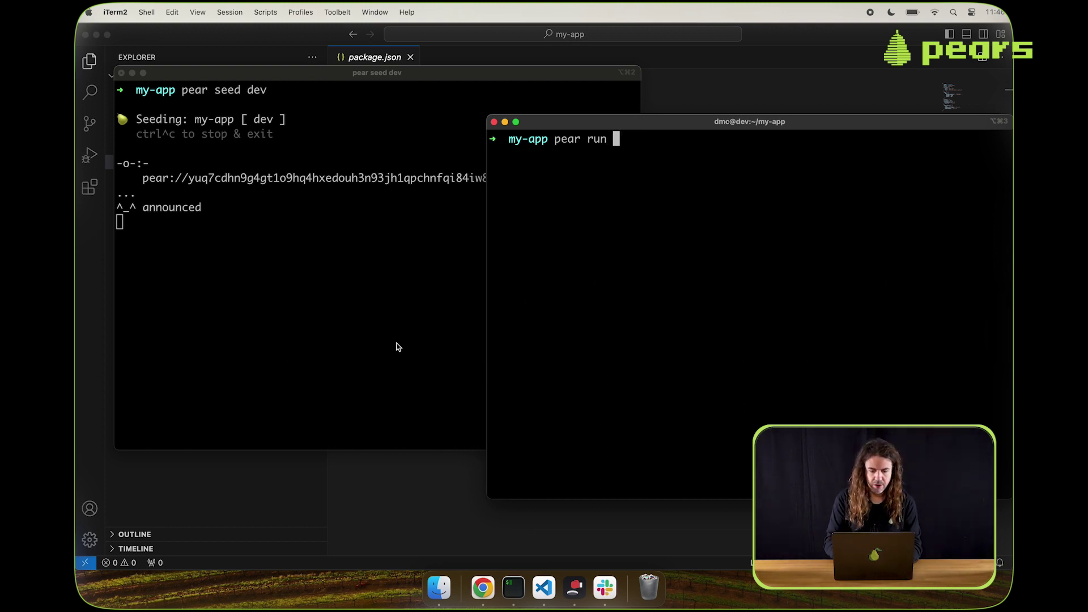
click(216, 227)
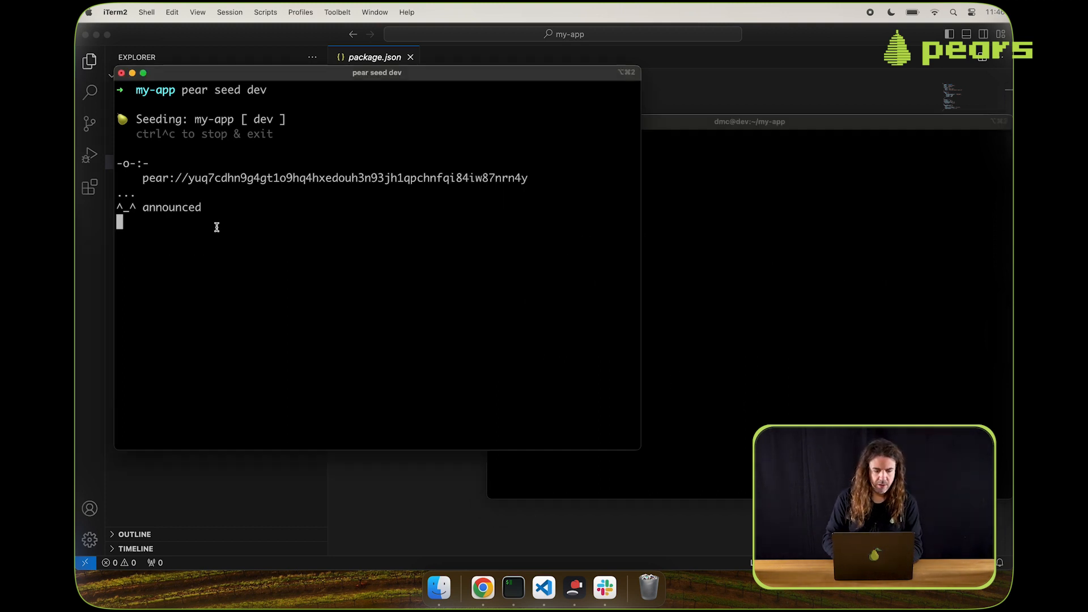
drag(141, 178, 531, 178)
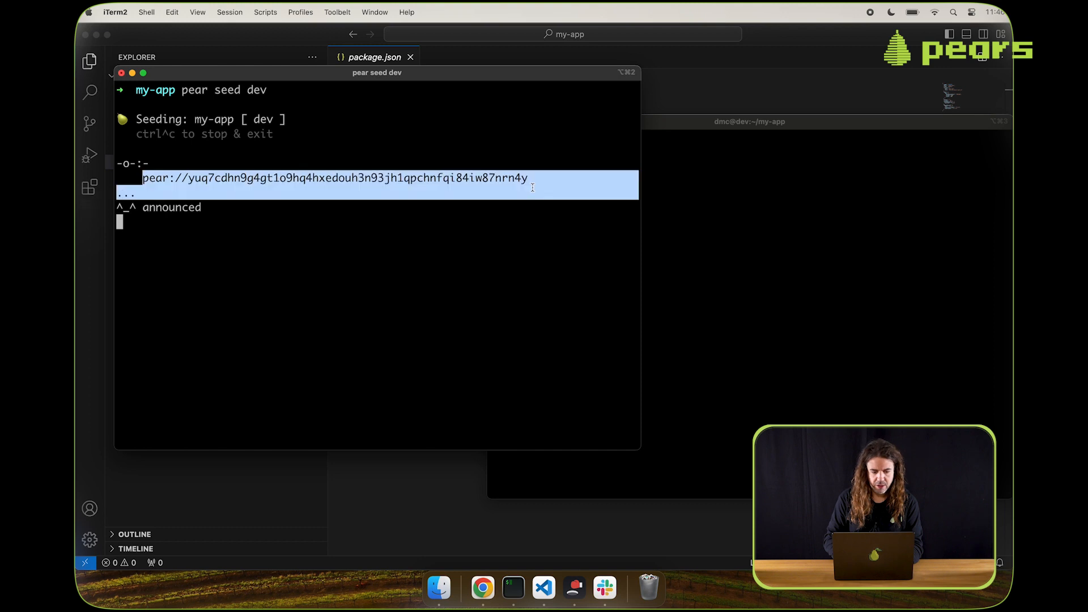
key(super+c)
Run 'pear run' with the pasted pear:// key, launching my-app's Create-or-Join chat window
click(754, 187)
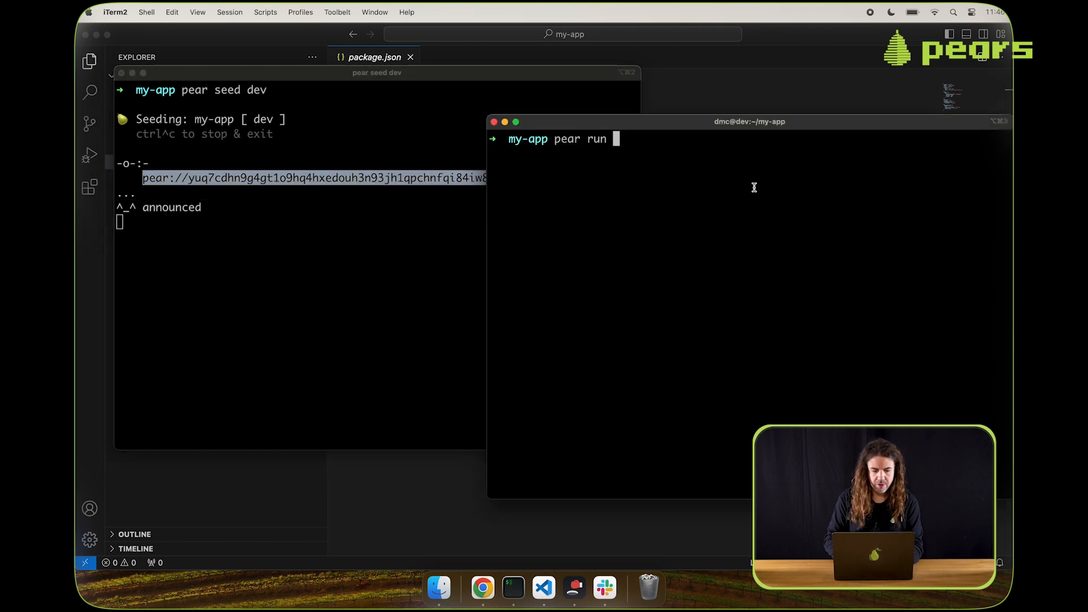
key(super+v)
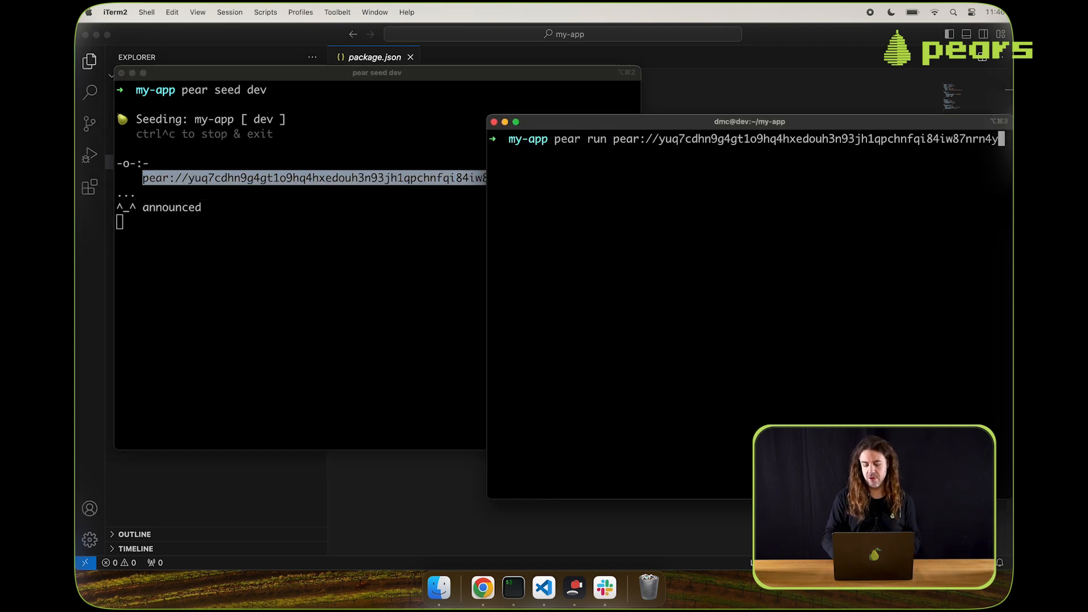
key(Return)
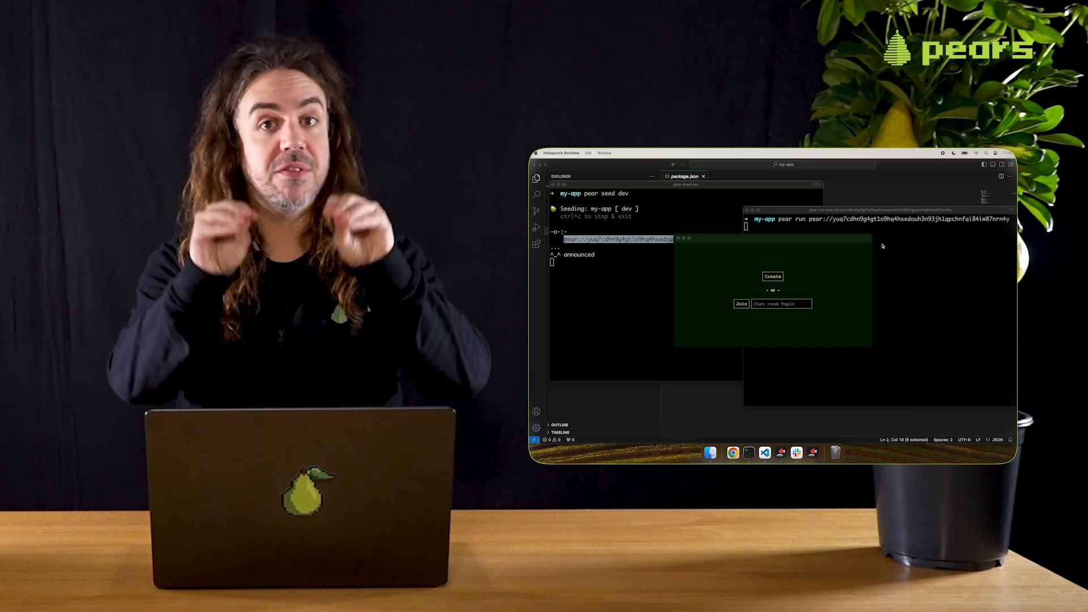
Launch a second my-app instance with 'pear run' and start Keet from Spotlight
key(Up)
key(Return)
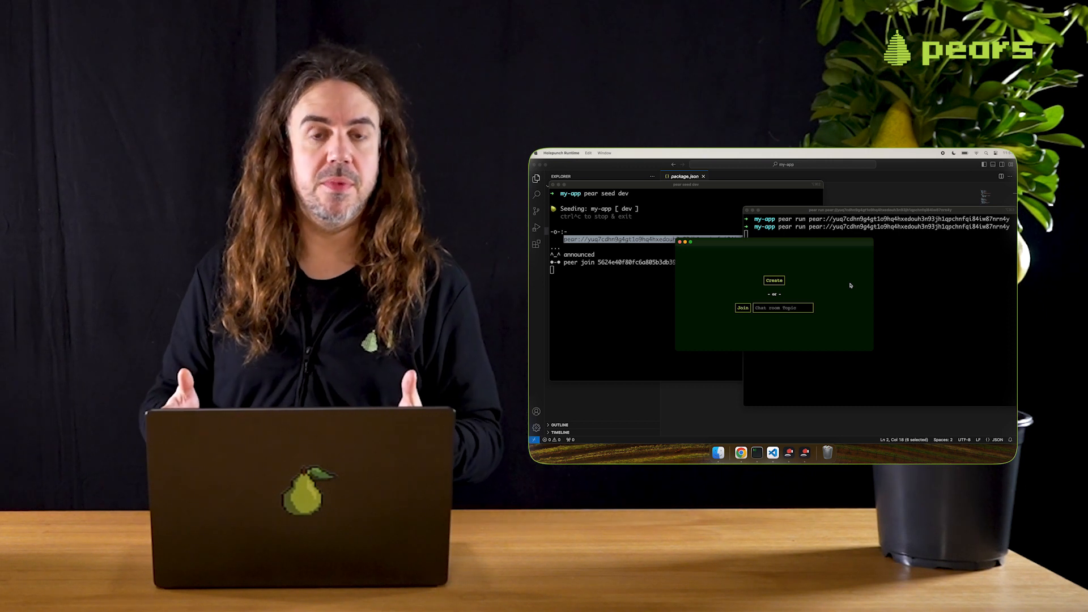
key(super+space)
text(kee)
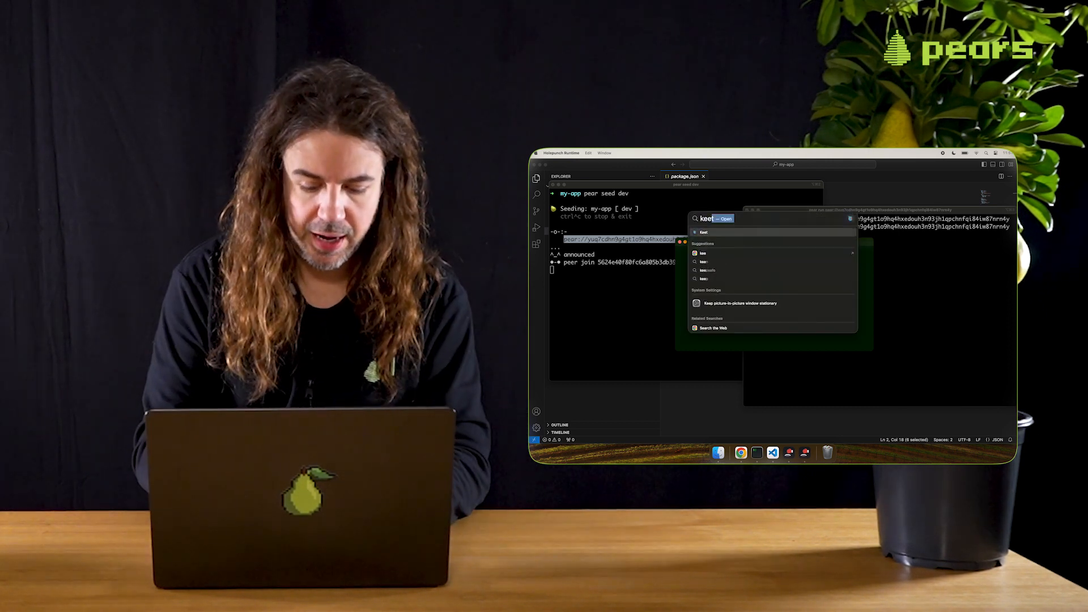
key(Return)
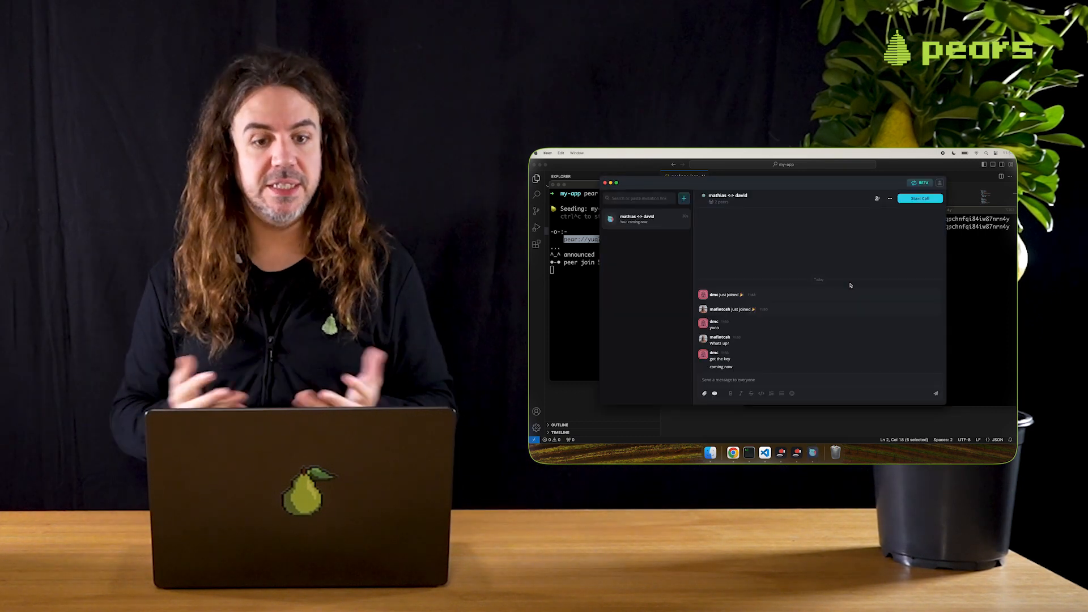
Send the app's pear:// key to the remote peer in the Keet chat
click(774, 381)
key(super+Tab)
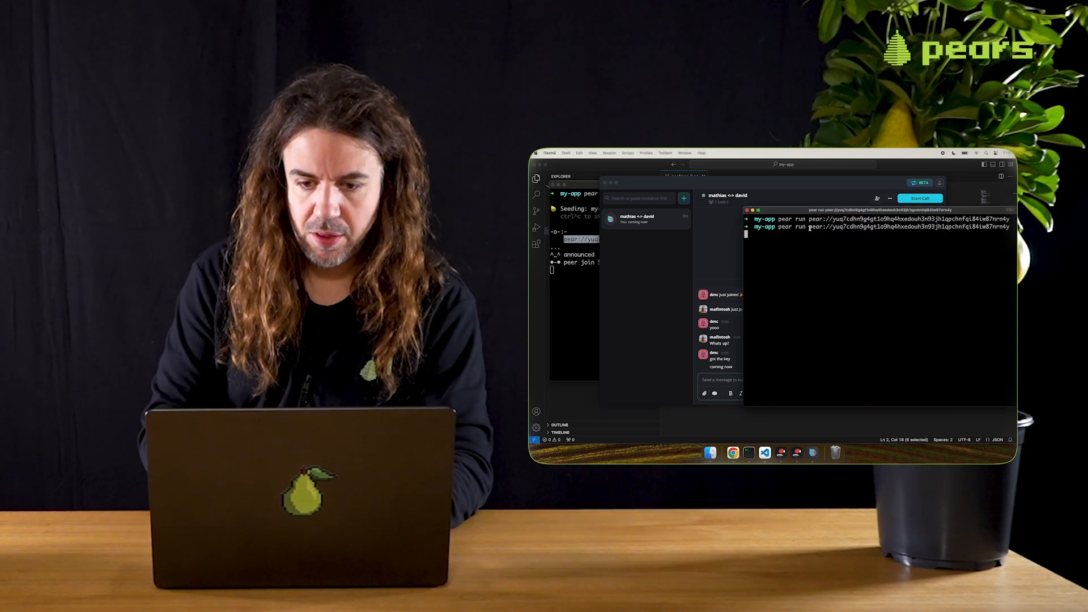
drag(807, 228, 1006, 227)
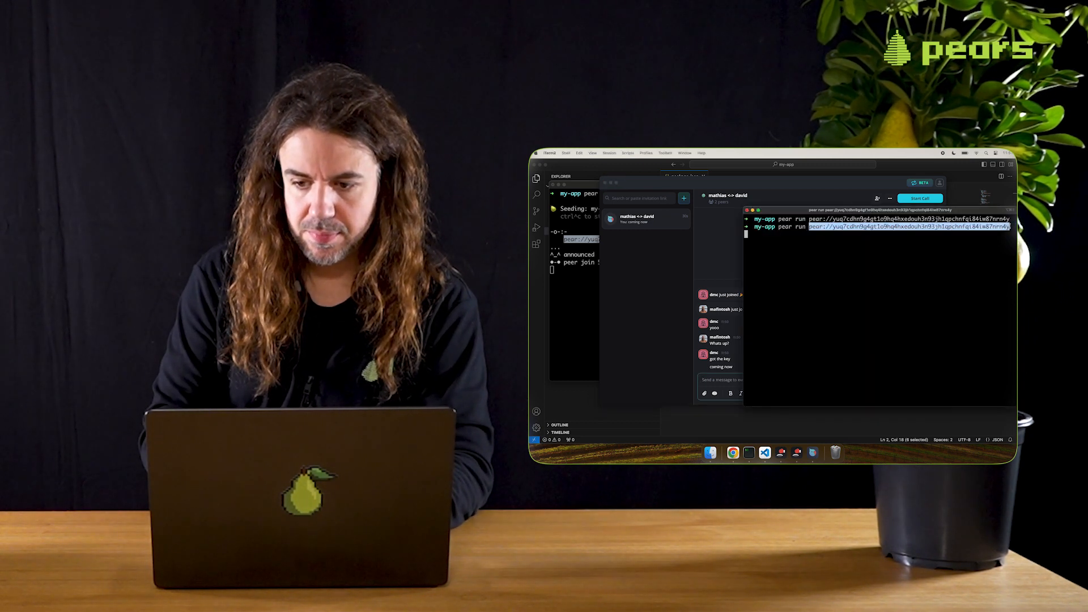
click(739, 378)
key(Return)
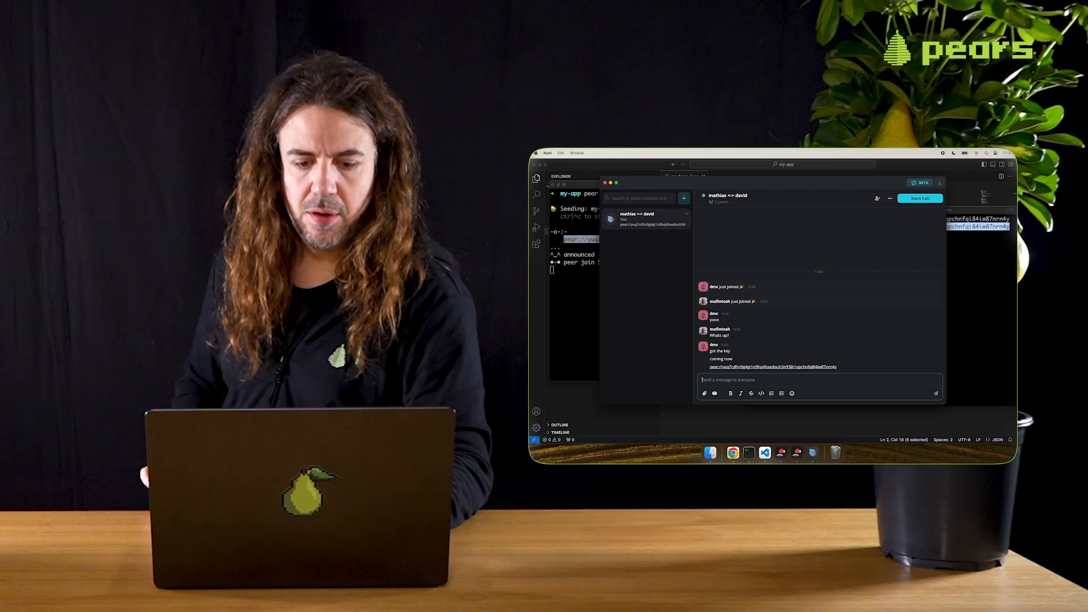
Send the chat room's topic hash to the peer in Keet and move Keet aside
key(super+Tab)
key(super+Tab)
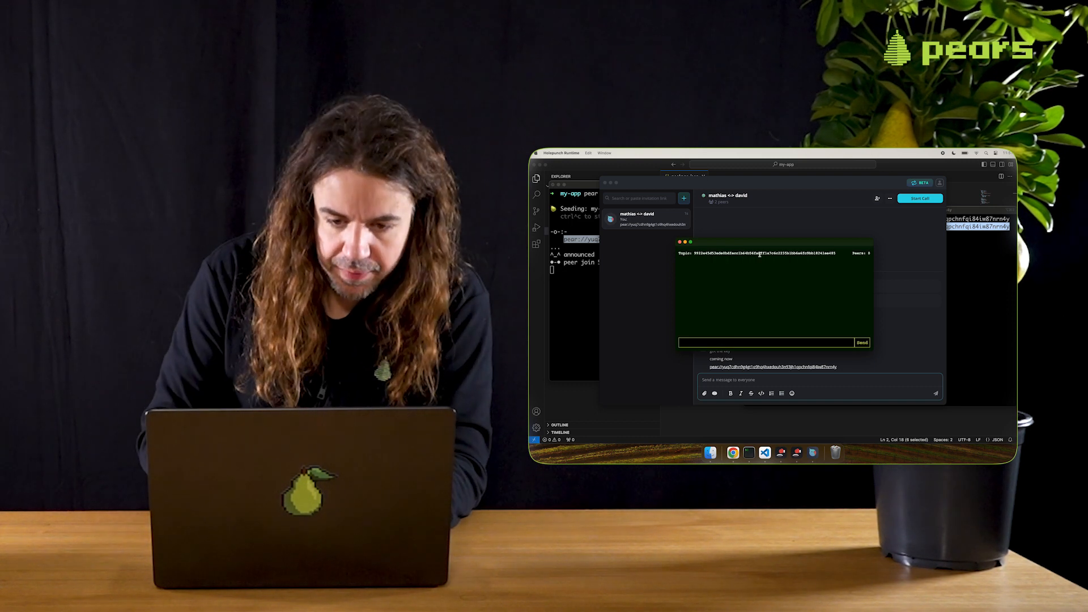
double_click(760, 252)
click(724, 381)
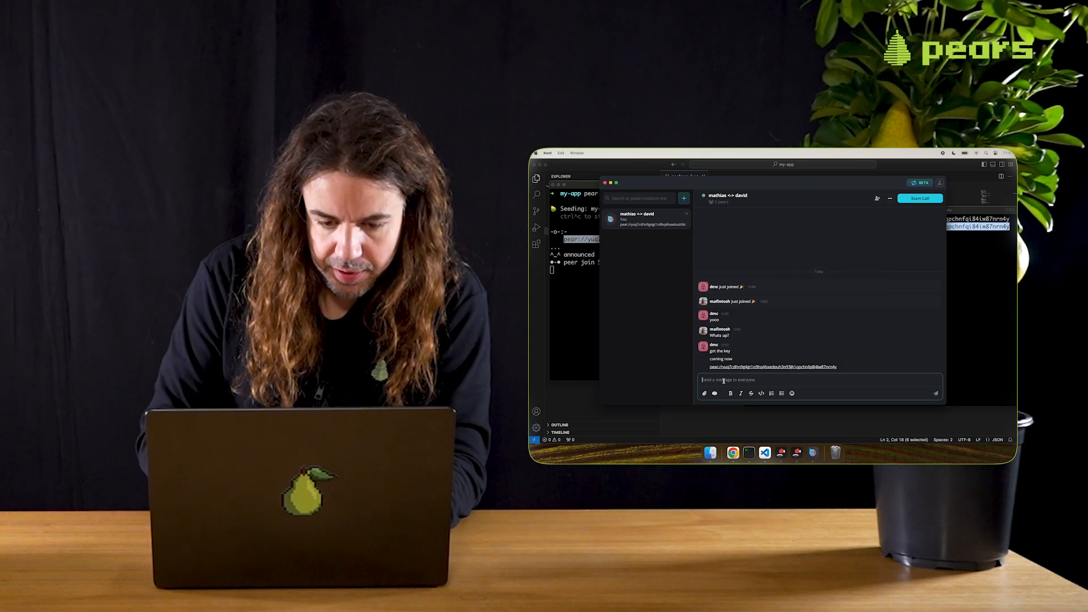
key(Return)
mouse_move(646, 183)
mouse_down()
mouse_move(953, 287)
mouse_move(978, 256)
mouse_up()
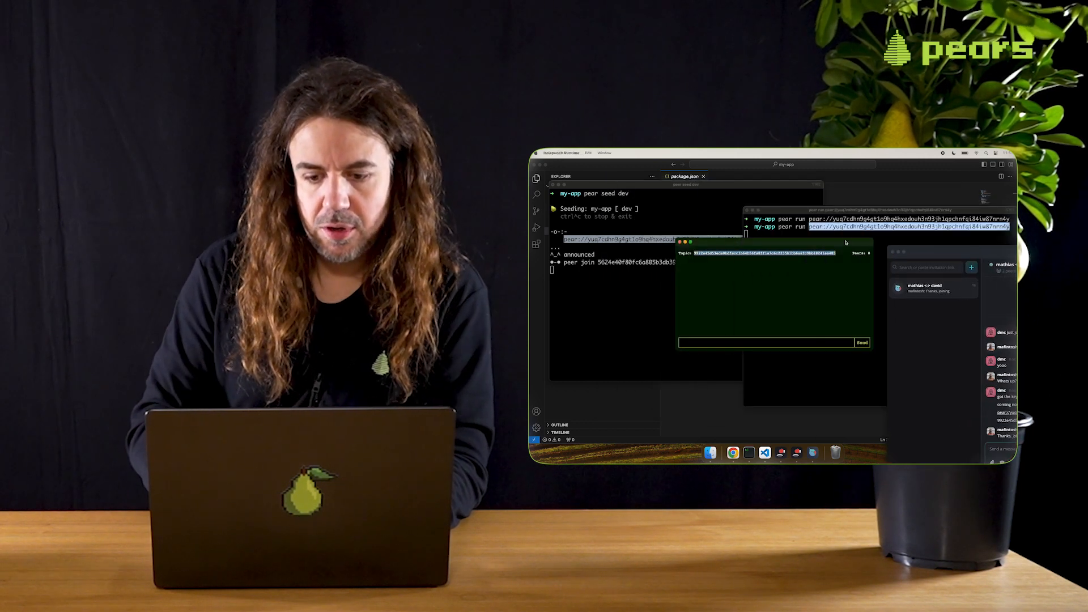
Reposition the chat room window up and to the left
drag(842, 247, 814, 218)
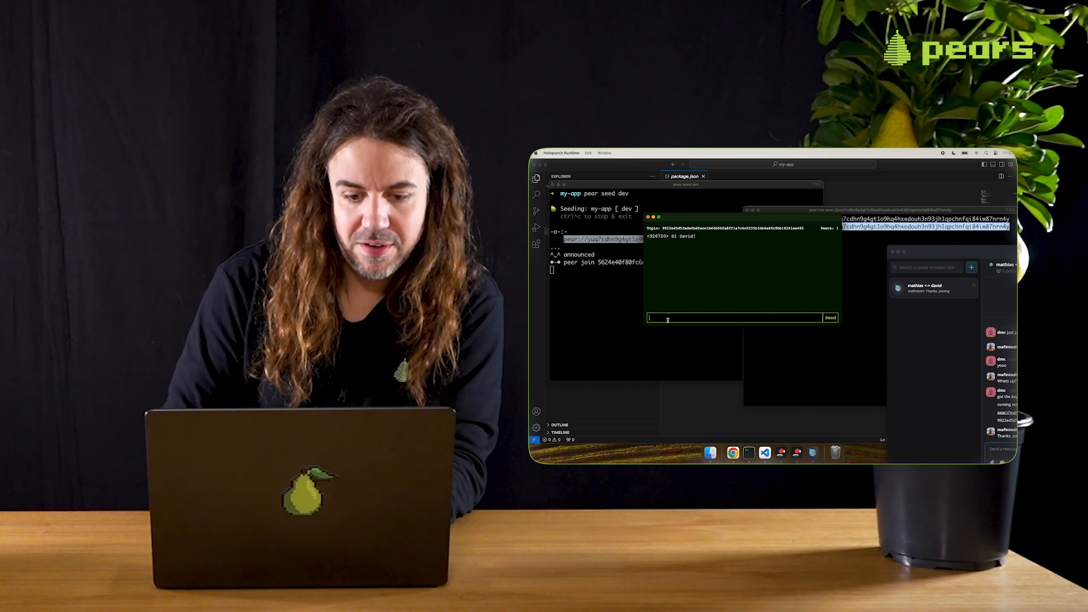
text(woowop woooooop)
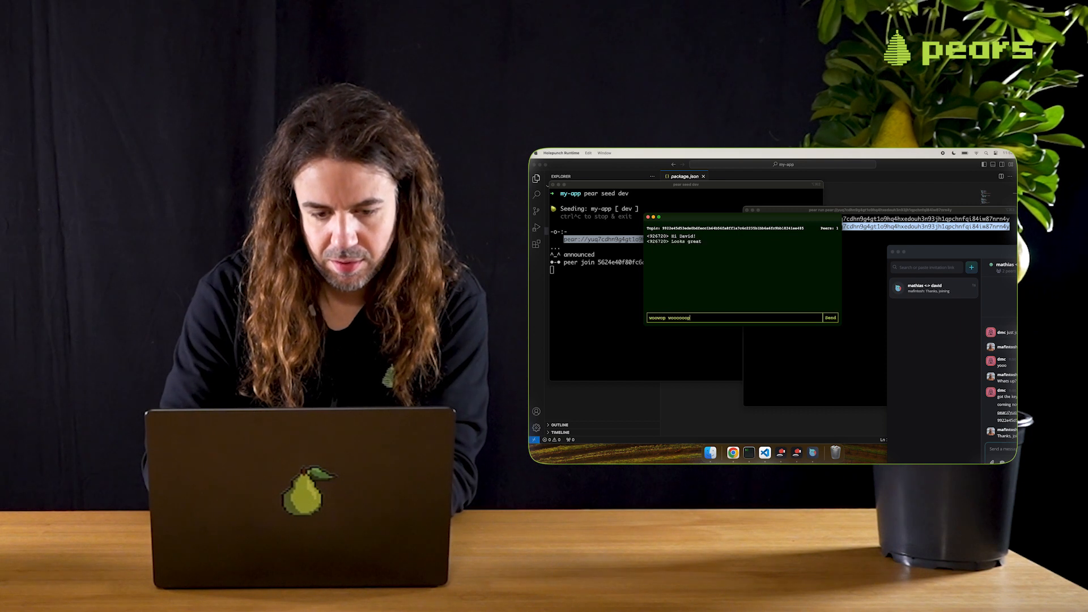